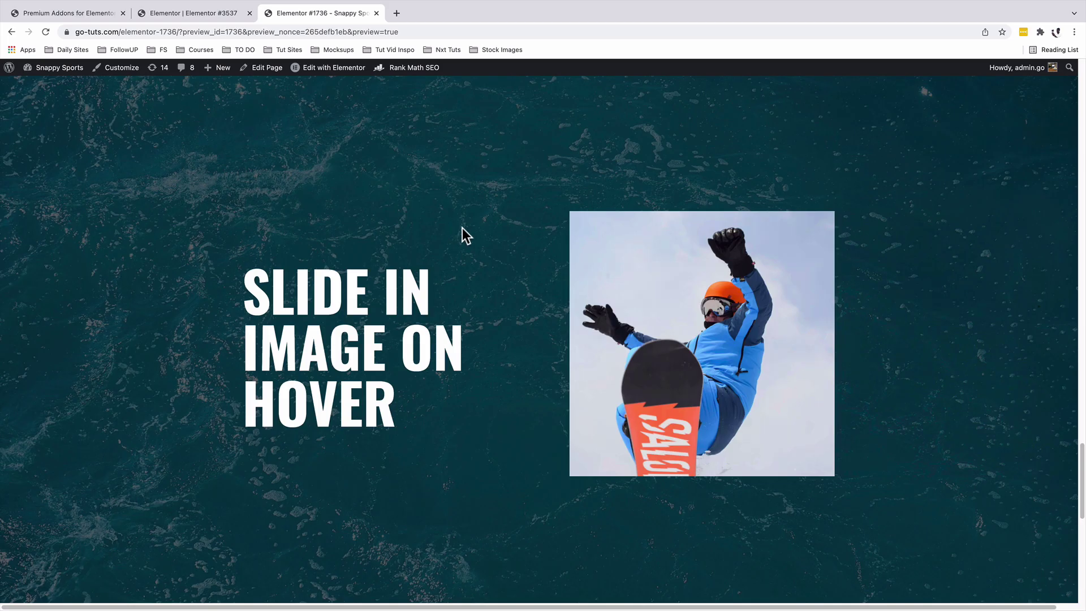
# Back in the editor, add a two-column section to the empty page
pyautogui.moveTo(677, 280)
pyautogui.click(164, 12)
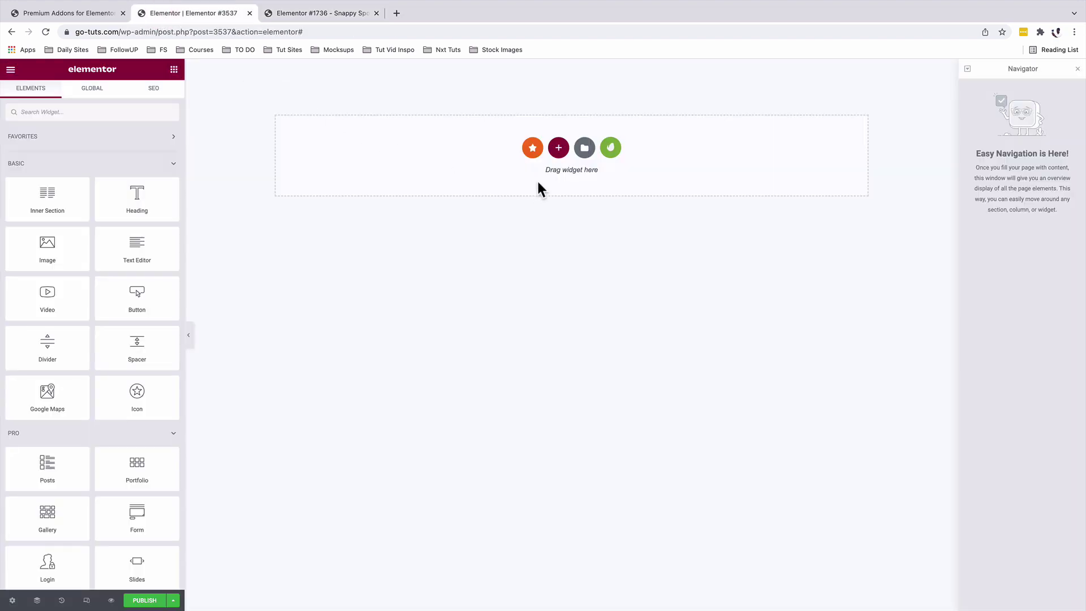
pyautogui.click(559, 151)
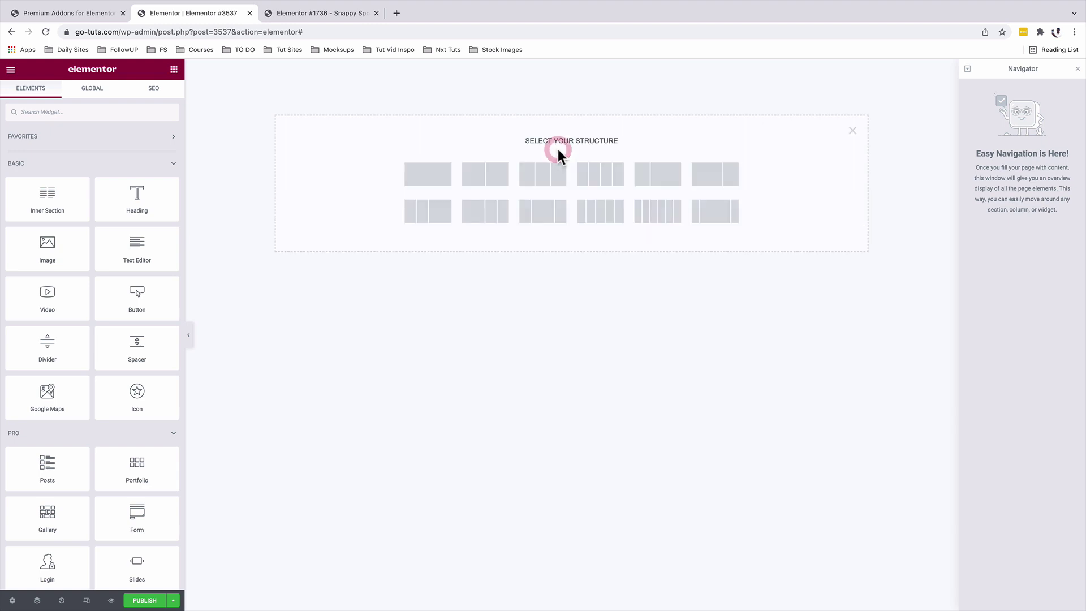
pyautogui.click(492, 180)
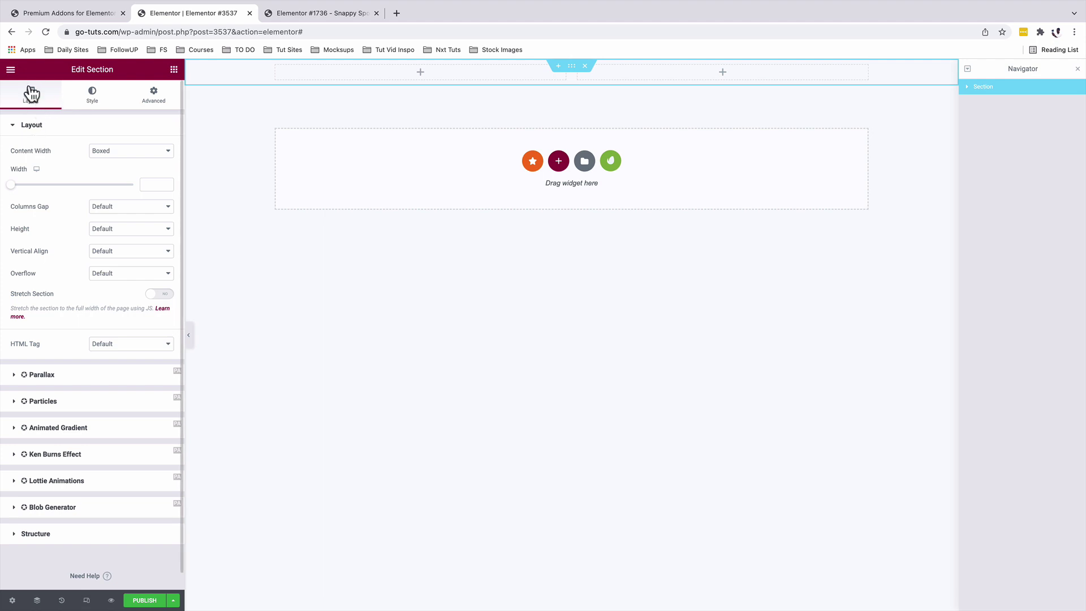
# Give the section a minimum height of 100 VH
pyautogui.click(106, 231)
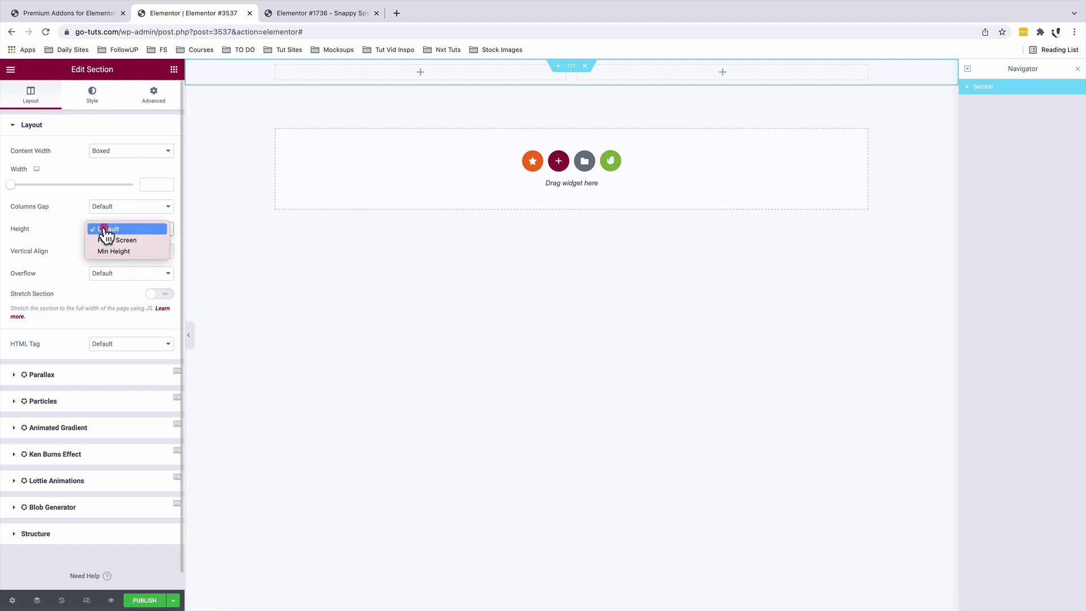
pyautogui.click(113, 252)
pyautogui.click(158, 249)
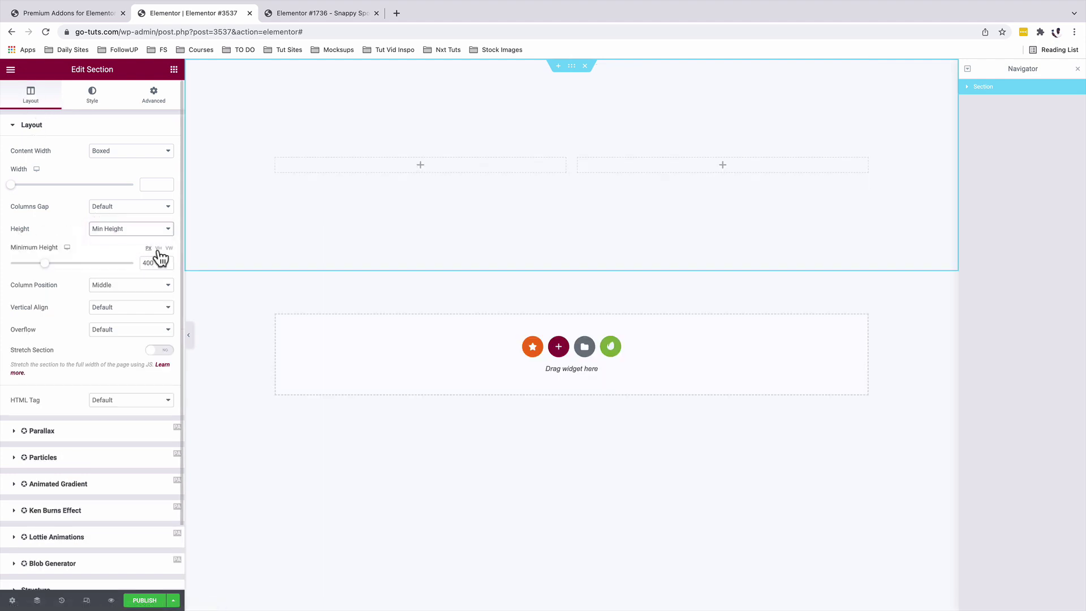
pyautogui.doubleClick(148, 263)
pyautogui.write('100')
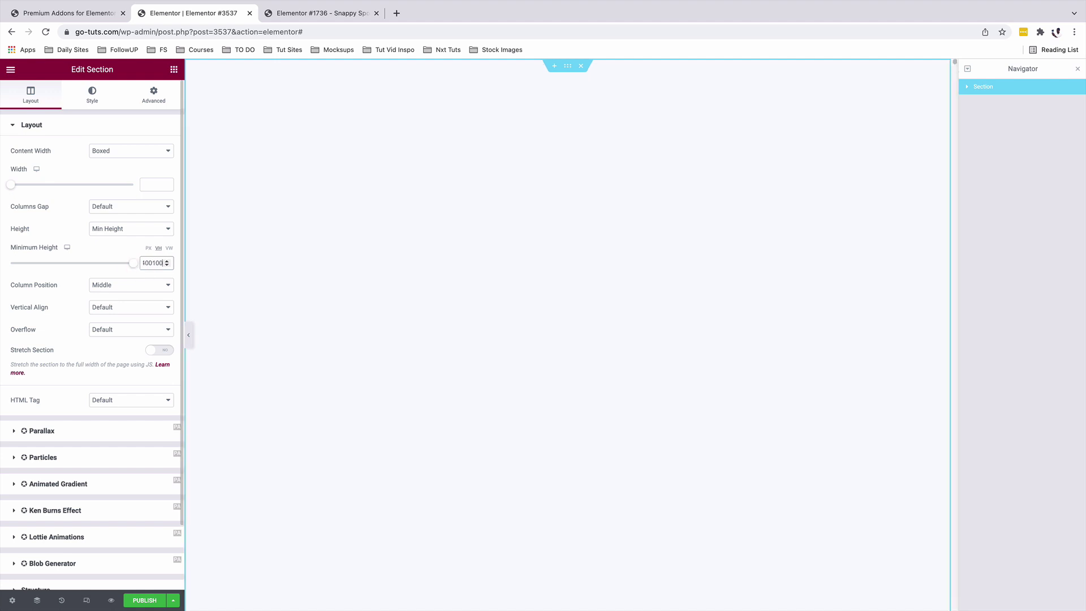
pyautogui.click(174, 70)
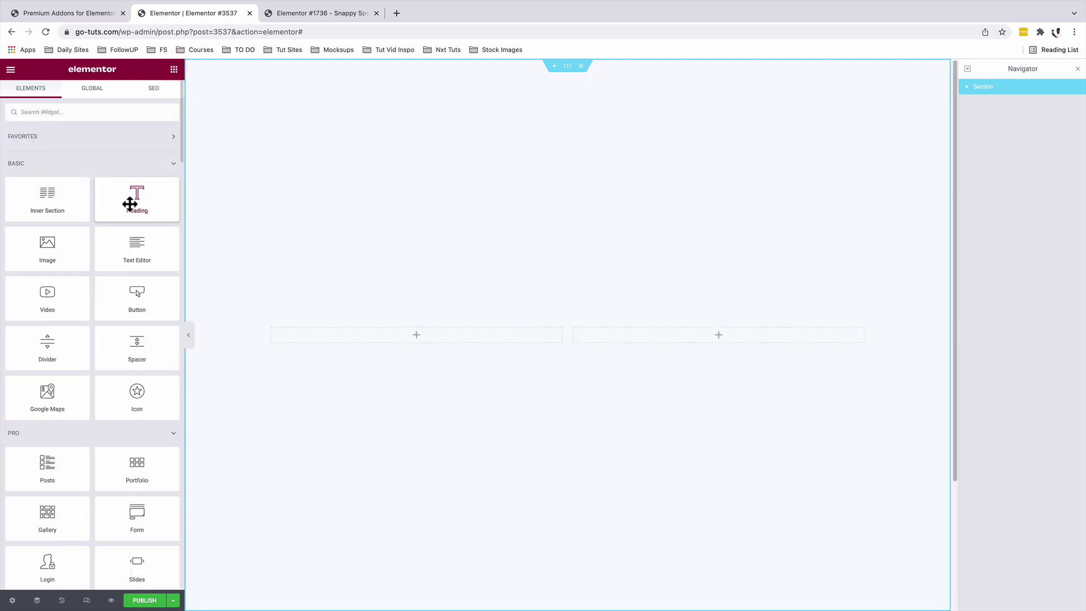
# Add a Heading to the left column with the slide-in title text, colored white
pyautogui.moveTo(132, 203); pyautogui.dragTo(416, 332)
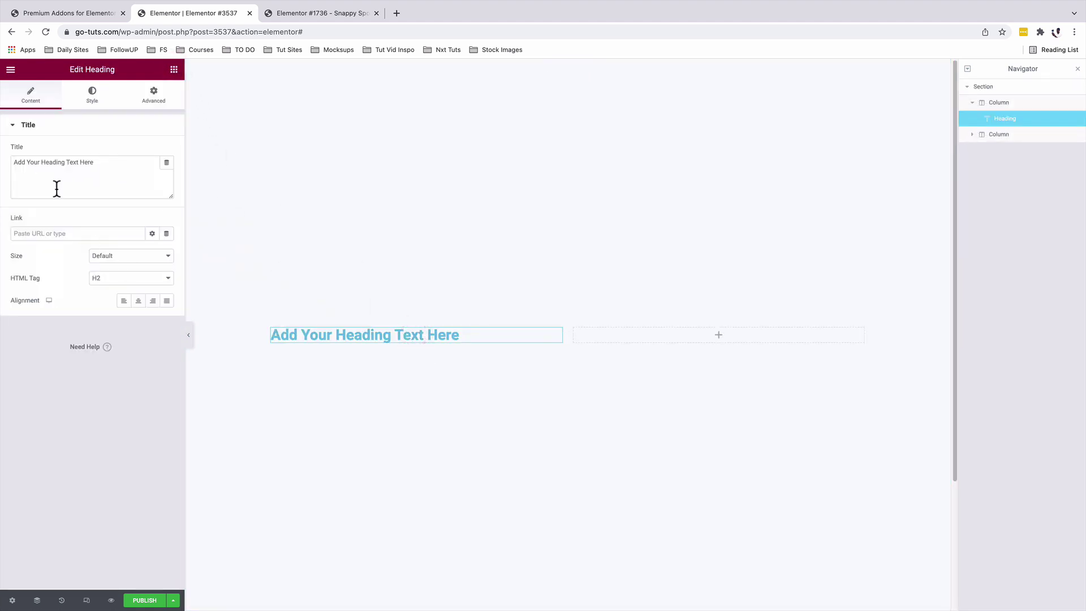
pyautogui.tripleClick(68, 163)
pyautogui.write('slide in image on hover')
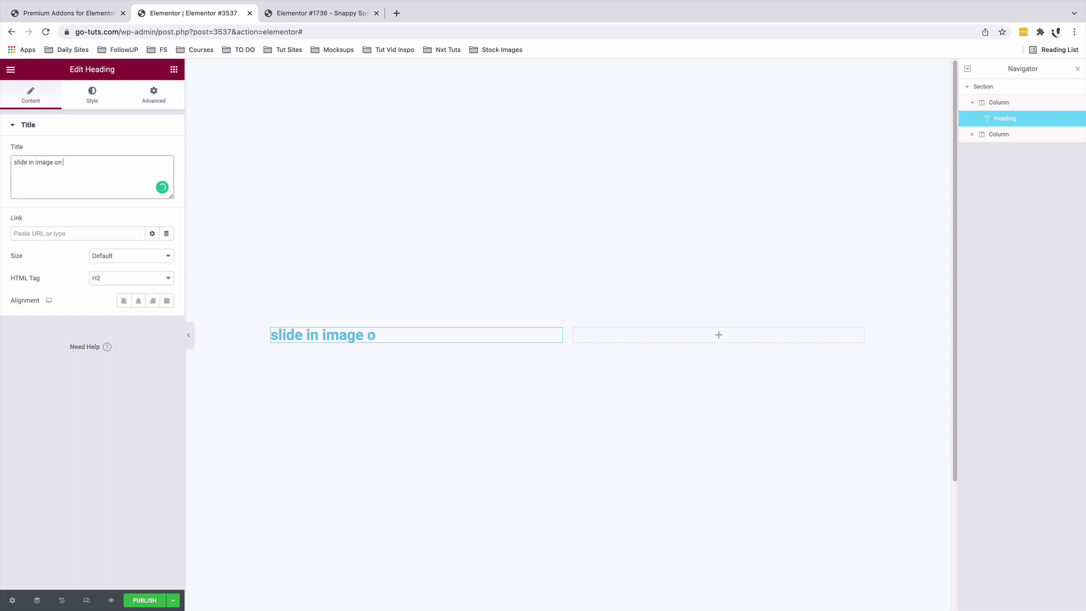
pyautogui.click(94, 96)
pyautogui.click(167, 153)
pyautogui.click(65, 214)
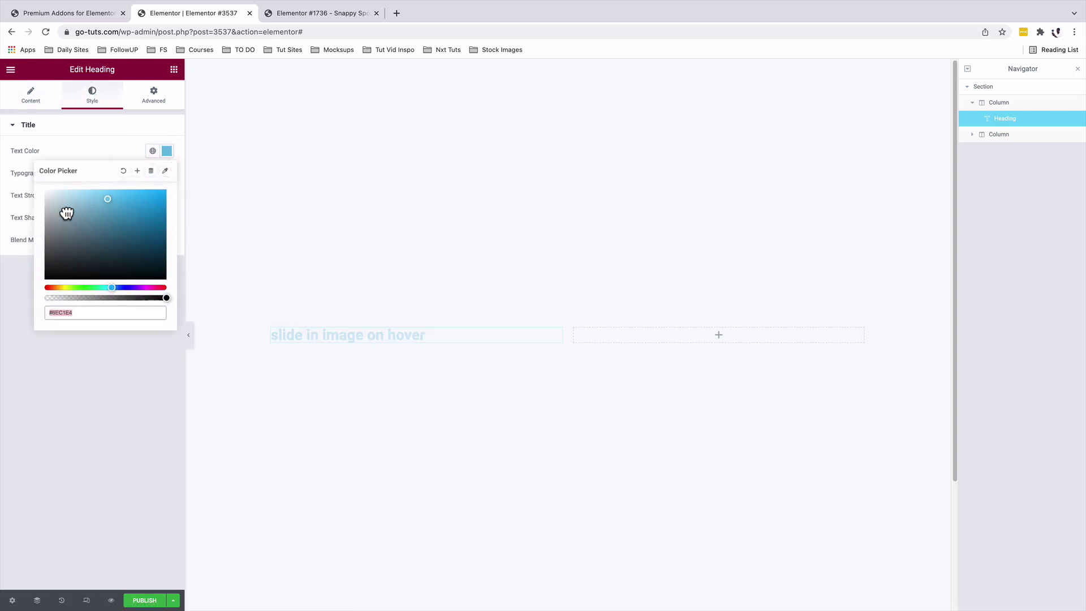
pyautogui.click(12, 232)
# Set the heading typography to Oswald, 6.5 em, weight 900, uppercase
pyautogui.click(167, 173)
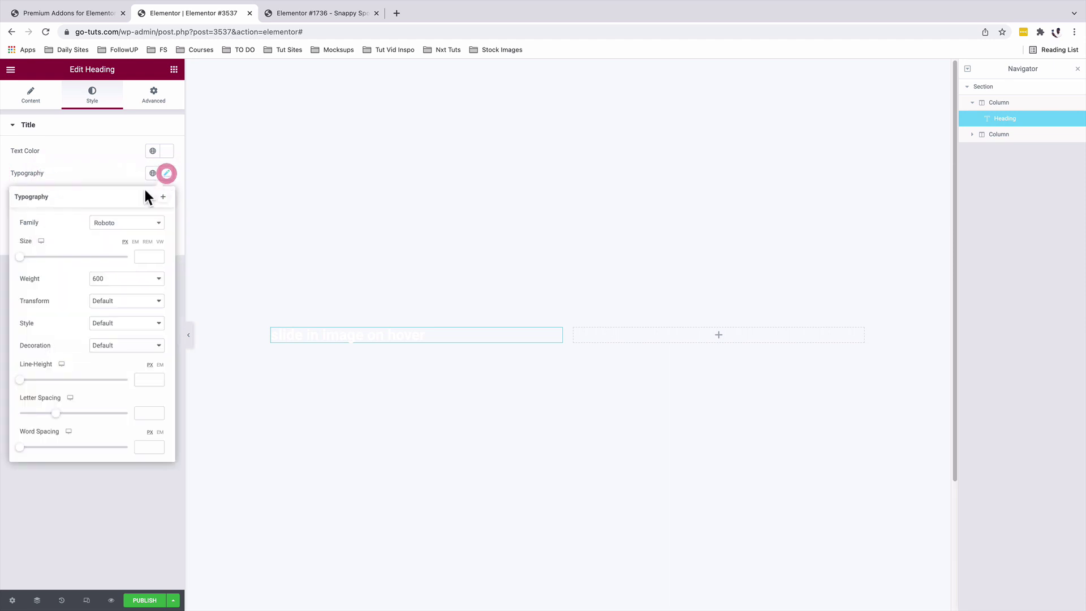
pyautogui.click(106, 224)
pyautogui.click(113, 238)
pyautogui.write('osw')
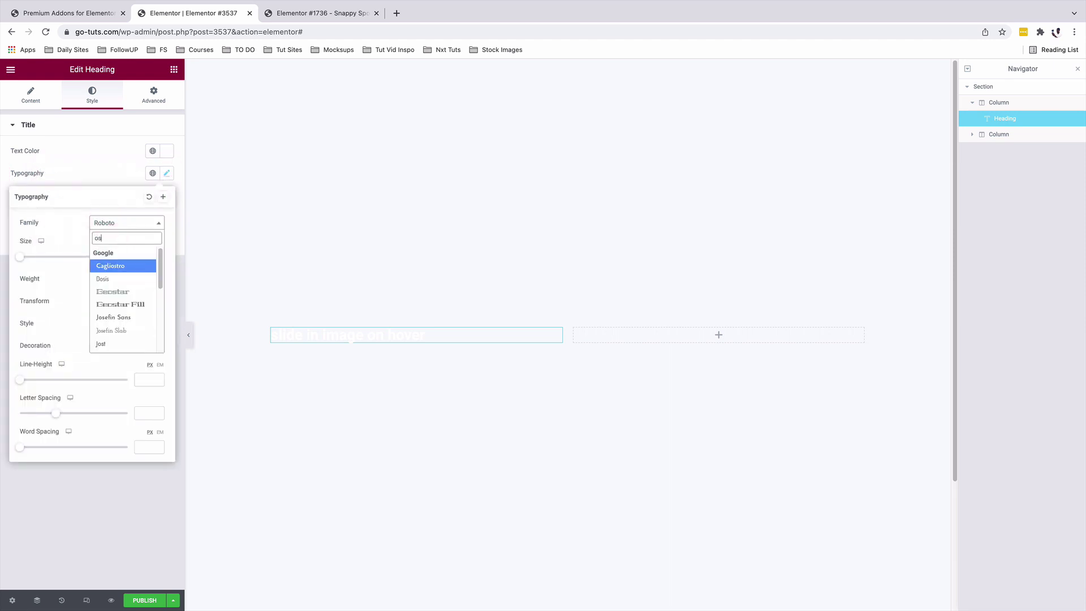
pyautogui.click(107, 266)
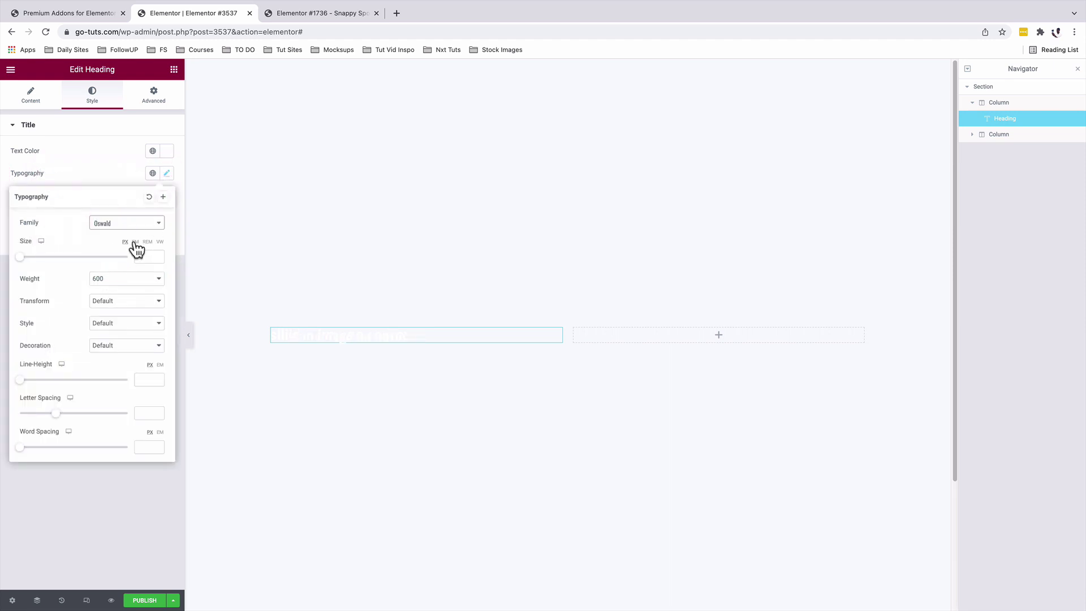
pyautogui.click(145, 256)
pyautogui.write('6.5')
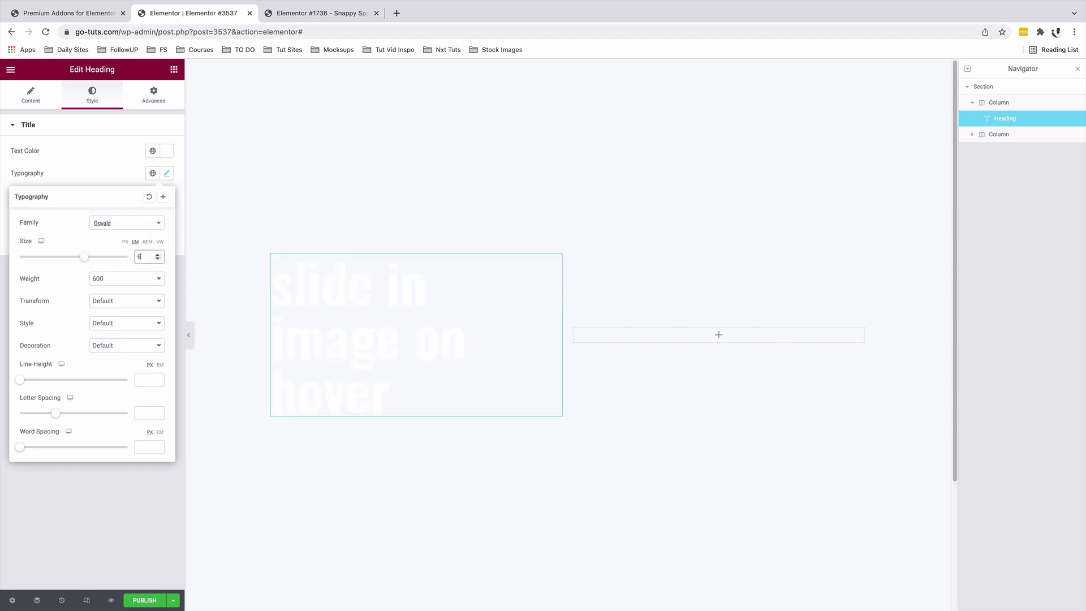
pyautogui.click(141, 280)
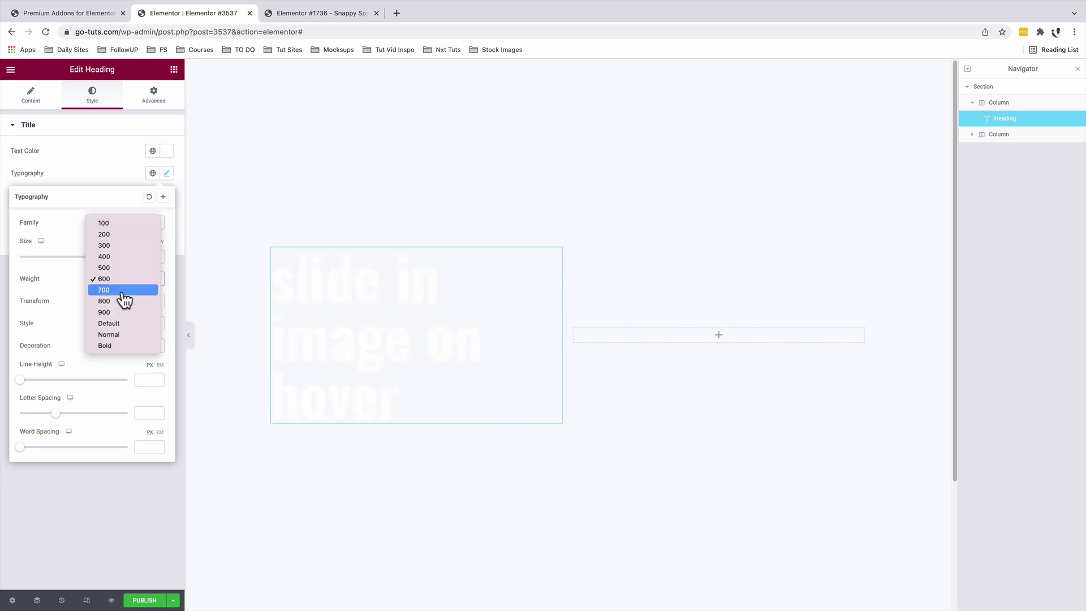
pyautogui.click(114, 313)
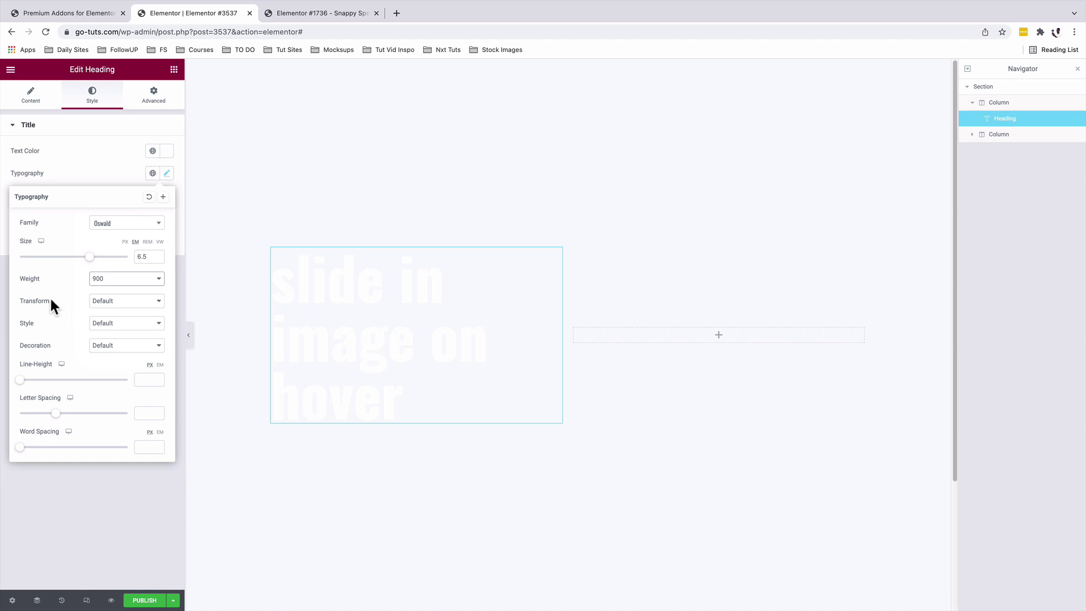
pyautogui.click(117, 306)
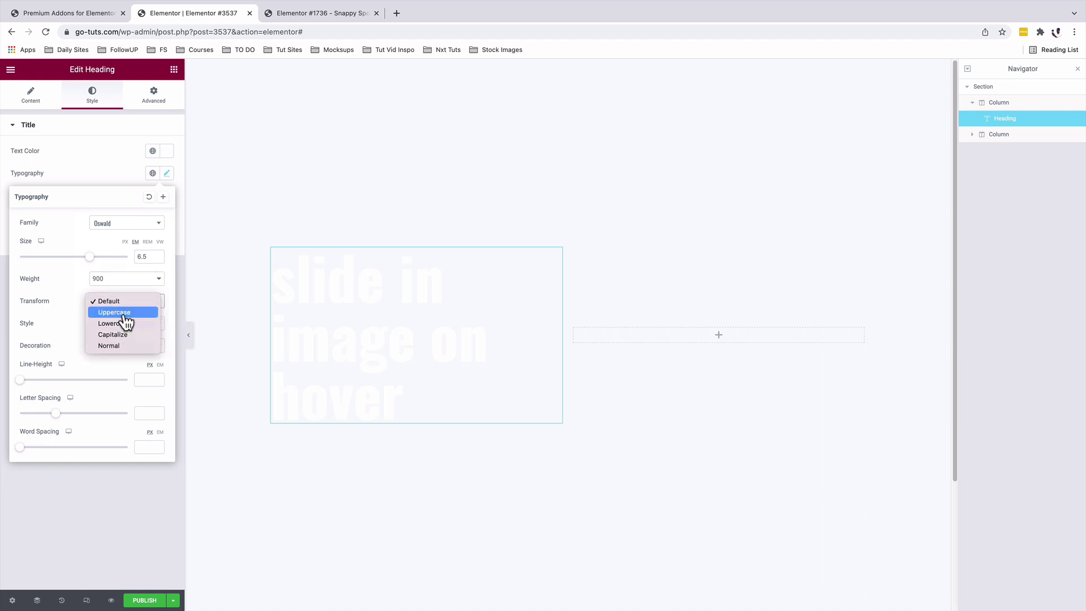
pyautogui.click(124, 314)
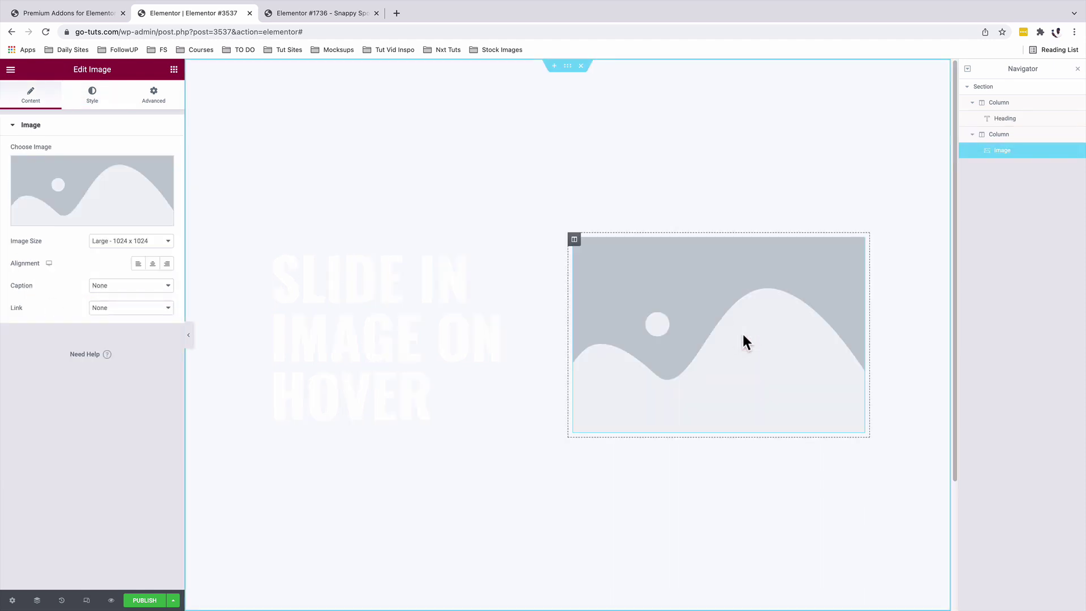
# Give the section a Classic background of the blue water photo with a black overlay at 0.57 opacity
pyautogui.click(567, 67)
pyautogui.click(93, 95)
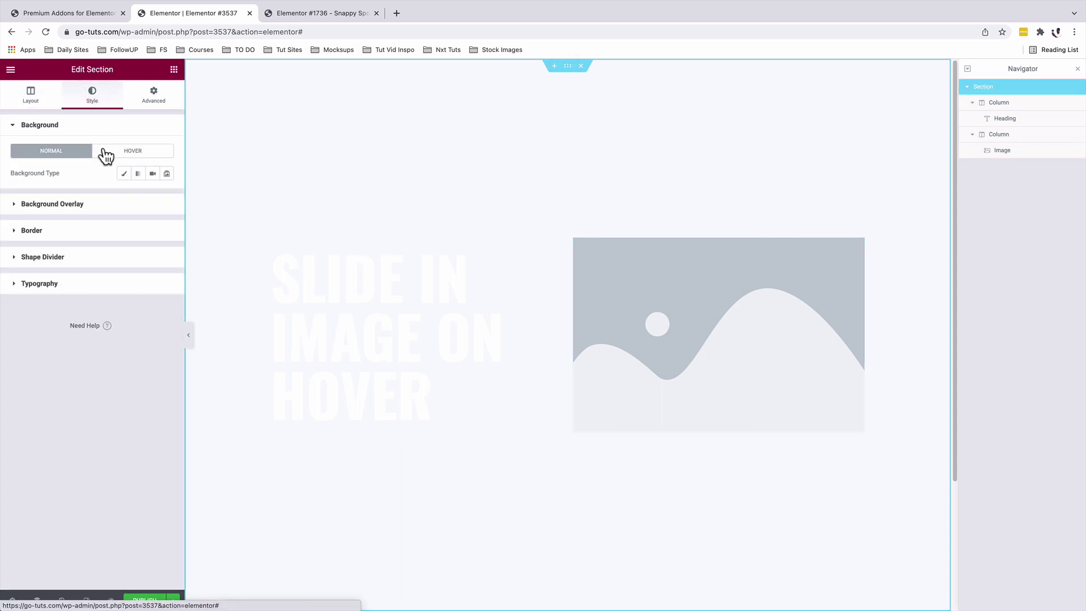
pyautogui.click(124, 174)
pyautogui.click(107, 244)
pyautogui.click(422, 204)
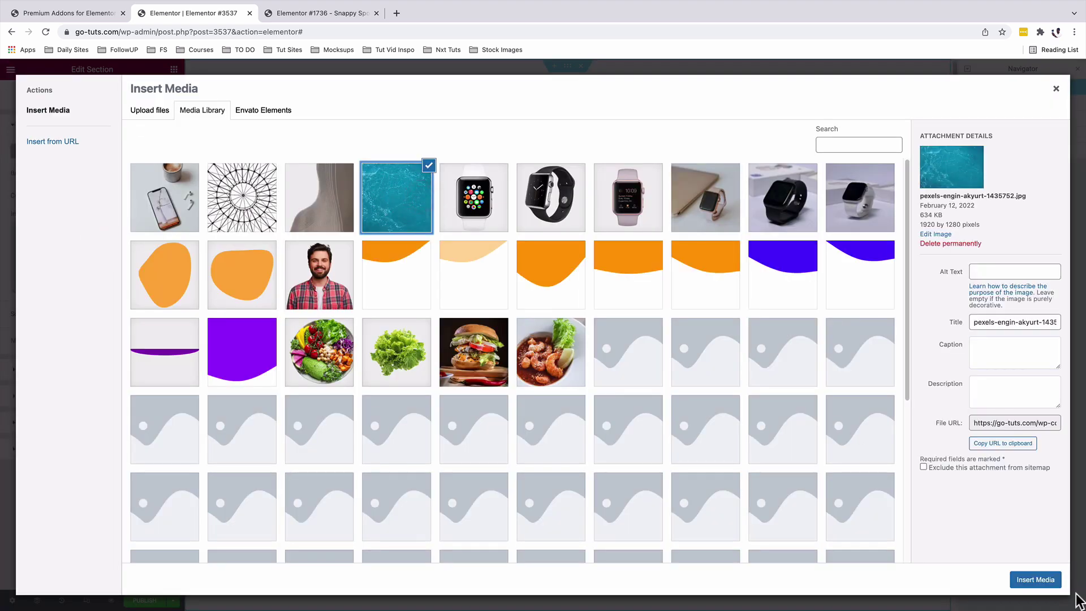
pyautogui.click(1040, 582)
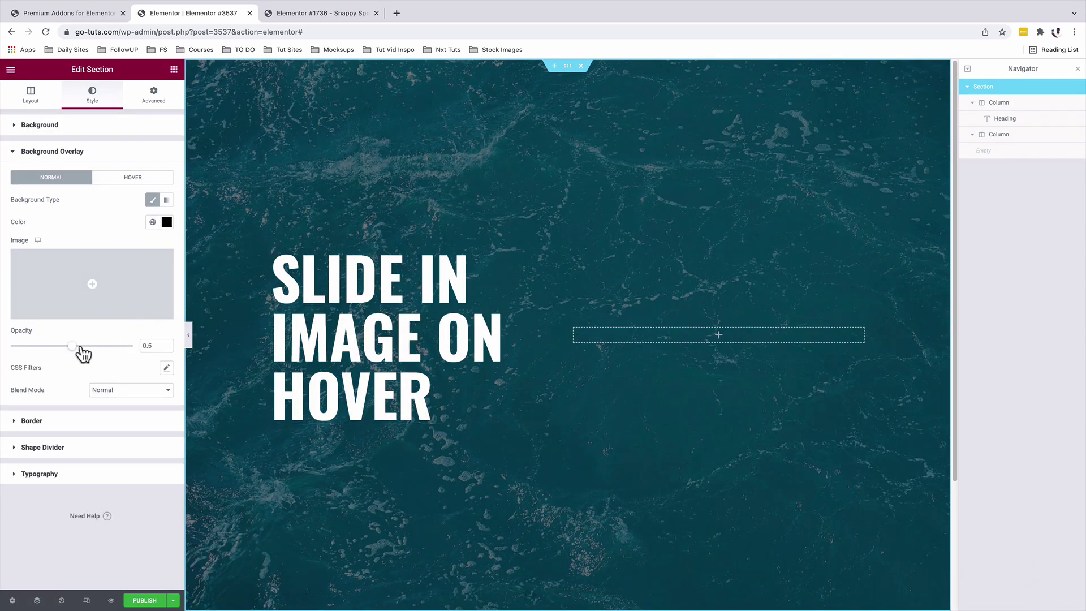
pyautogui.moveTo(73, 351)
pyautogui.mouseDown()
pyautogui.moveTo(97, 354)
pyautogui.moveTo(61, 352)
pyautogui.moveTo(81, 351)
pyautogui.mouseUp()
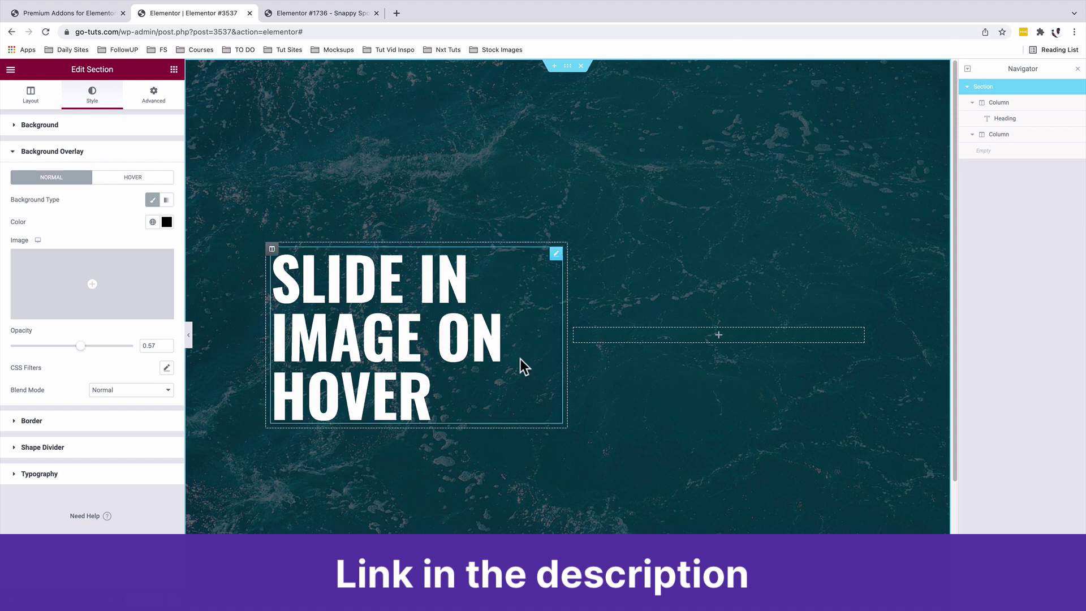
# In Premium Addons widget settings, toggle iHover off and back on so it stays enabled
pyautogui.click(102, 14)
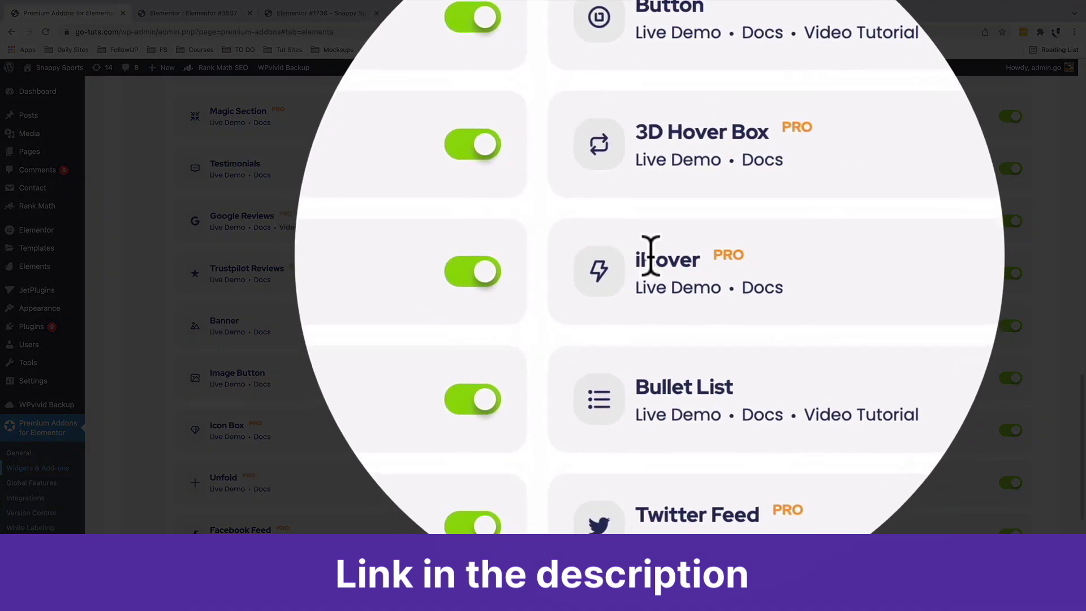
pyautogui.moveTo(650, 255); pyautogui.dragTo(670, 265)
pyautogui.click(734, 259)
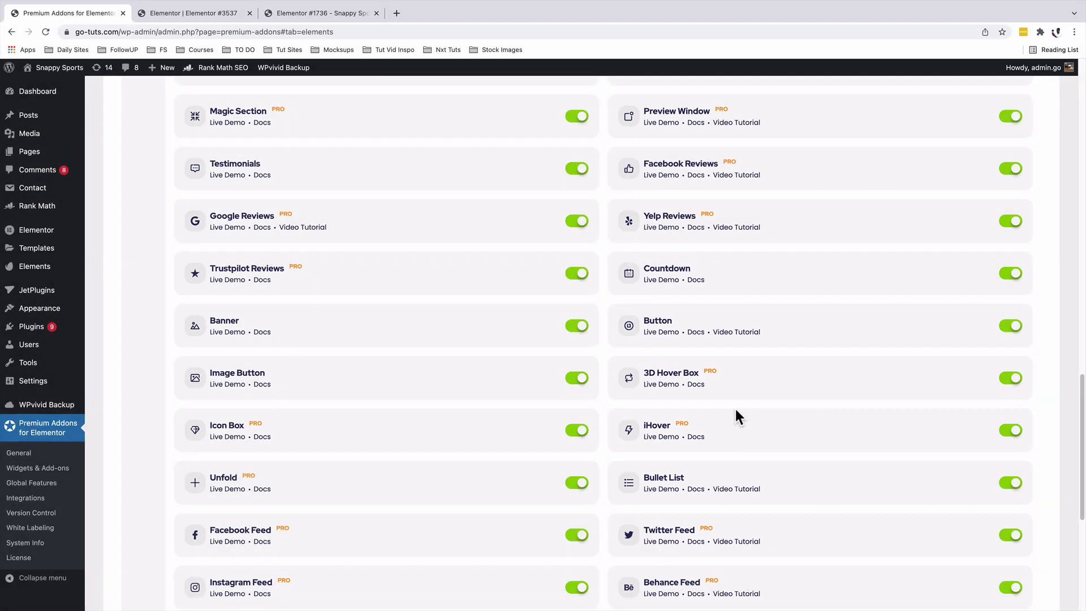
pyautogui.scroll(1, 736, 410)
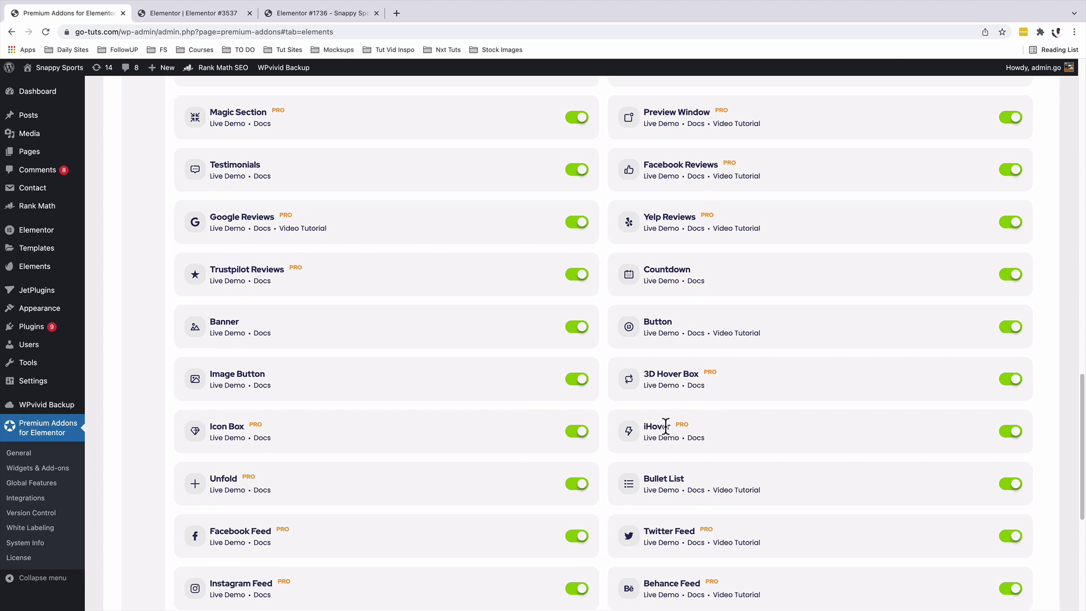
pyautogui.click(1007, 433)
pyautogui.click(1015, 432)
# Search the widgets for 'iho' and place Premium iHover in the empty right column
pyautogui.click(185, 14)
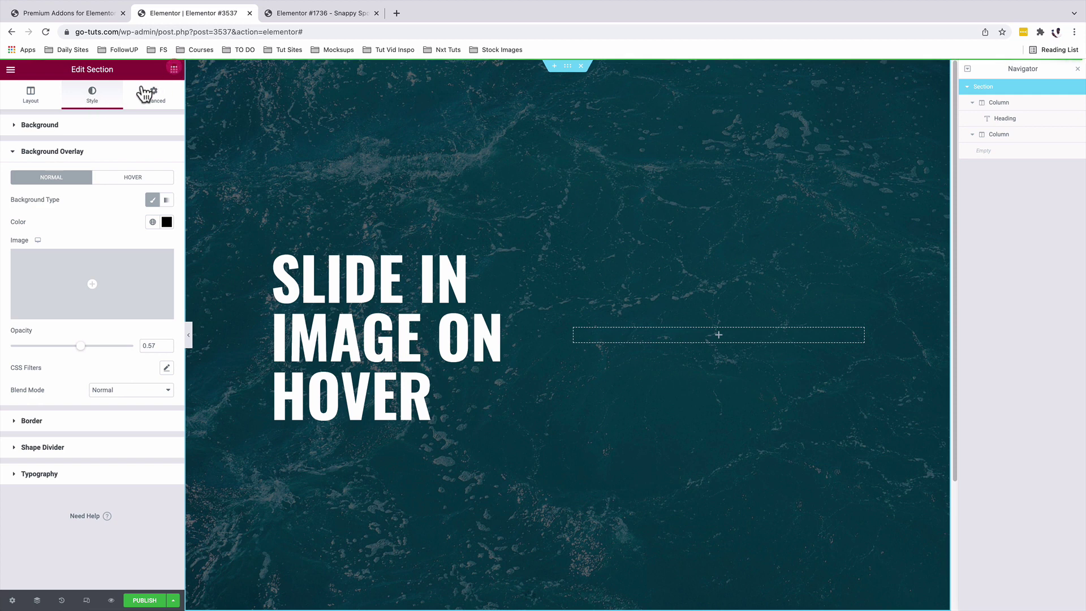
pyautogui.click(174, 70)
pyautogui.write('i')
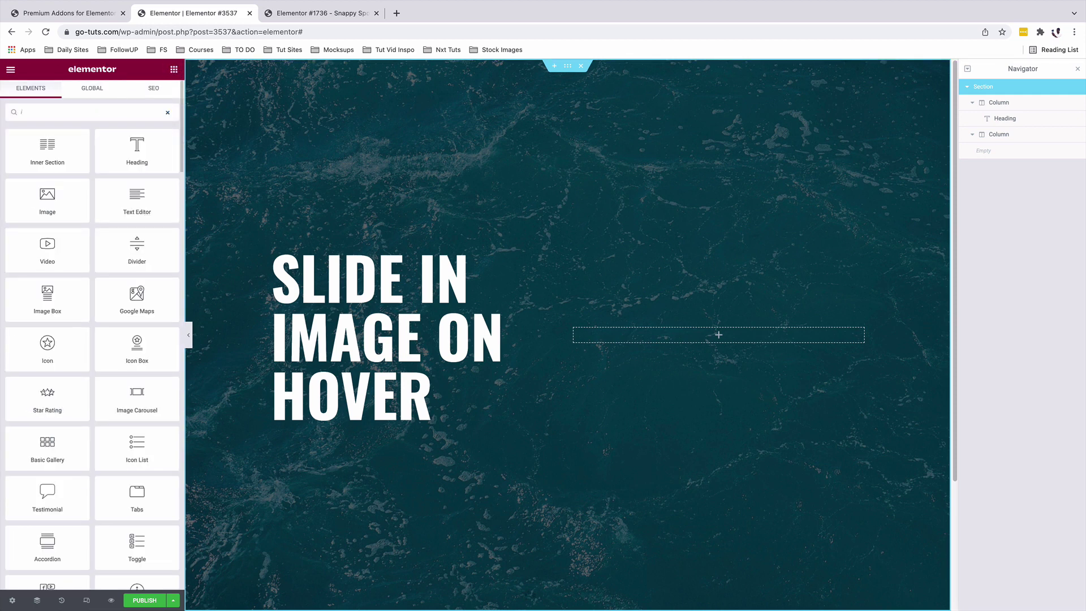
pyautogui.write('ho')
pyautogui.moveTo(47, 146); pyautogui.dragTo(698, 338)
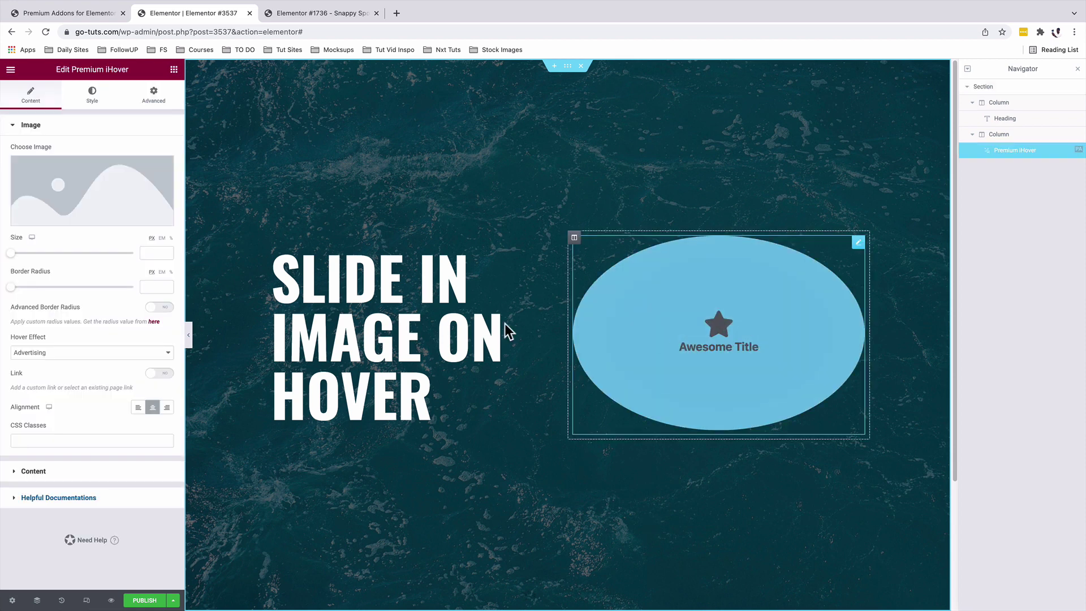
# Set the iHover image to the snowboarder photo with a border radius of 0
pyautogui.click(93, 195)
pyautogui.click(396, 422)
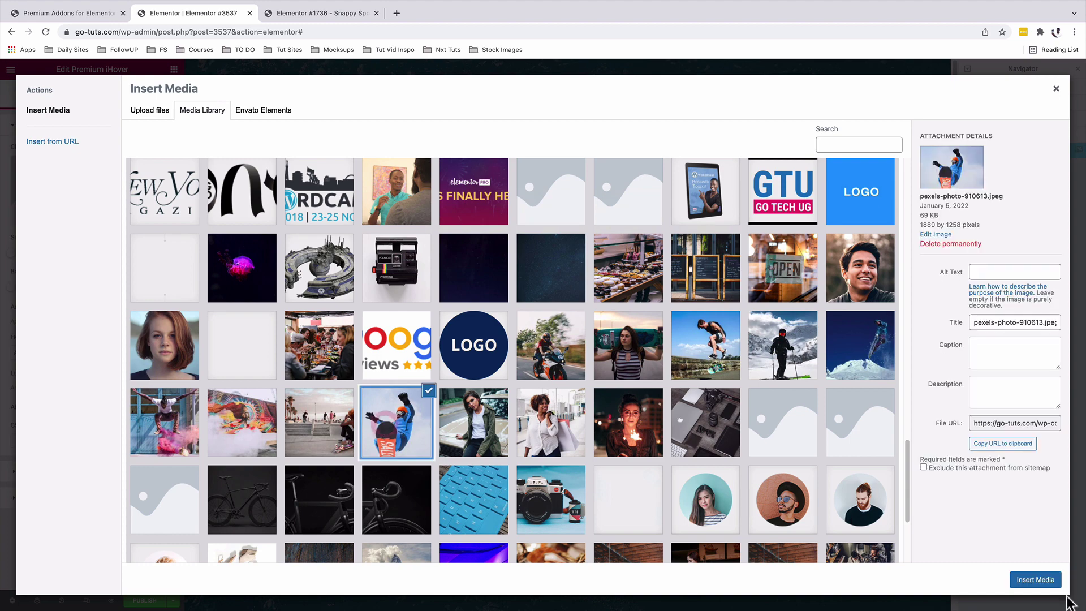
pyautogui.click(1015, 586)
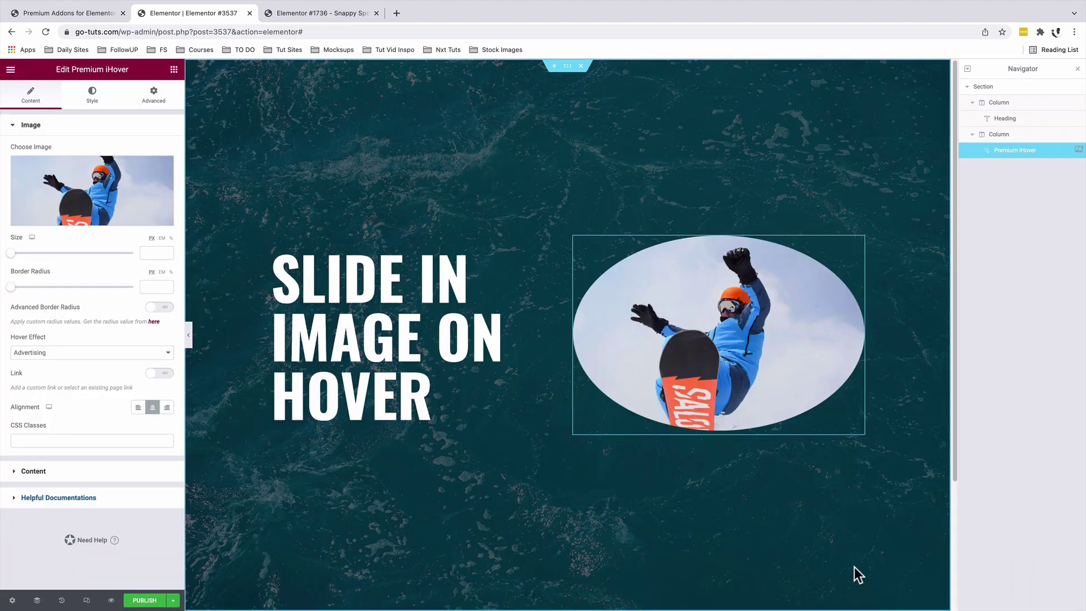
pyautogui.moveTo(11, 287)
pyautogui.mouseDown()
pyautogui.moveTo(146, 286)
pyautogui.moveTo(5, 287)
pyautogui.mouseUp()
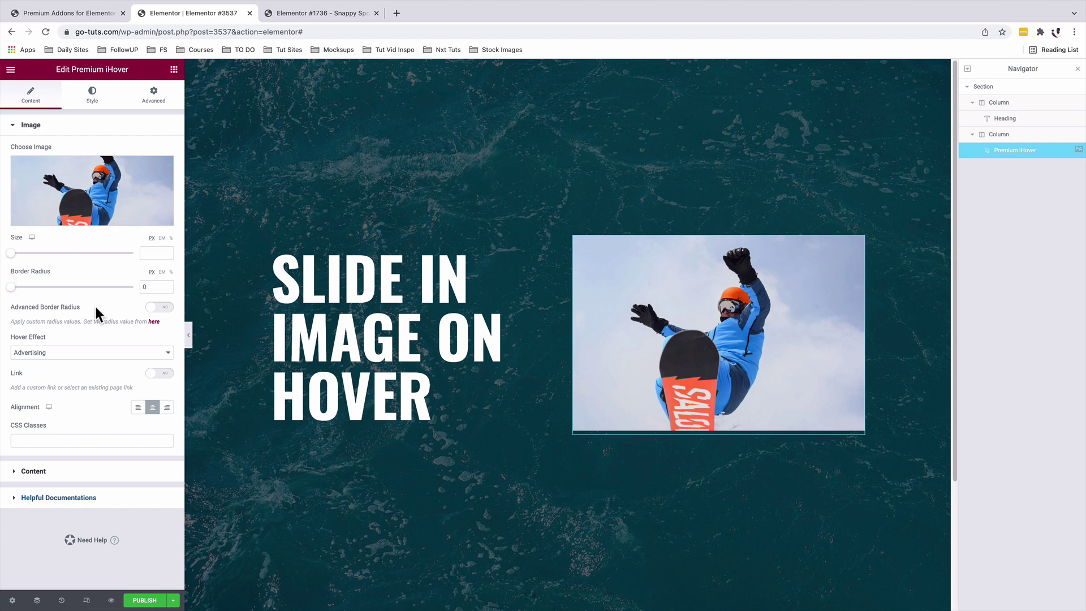
pyautogui.moveTo(14, 294)
pyautogui.mouseDown()
pyautogui.moveTo(85, 288)
pyautogui.moveTo(11, 294)
pyautogui.mouseUp()
# Set the iHover icon type to Image and select the skateboarder photo in the media library
pyautogui.click(34, 471)
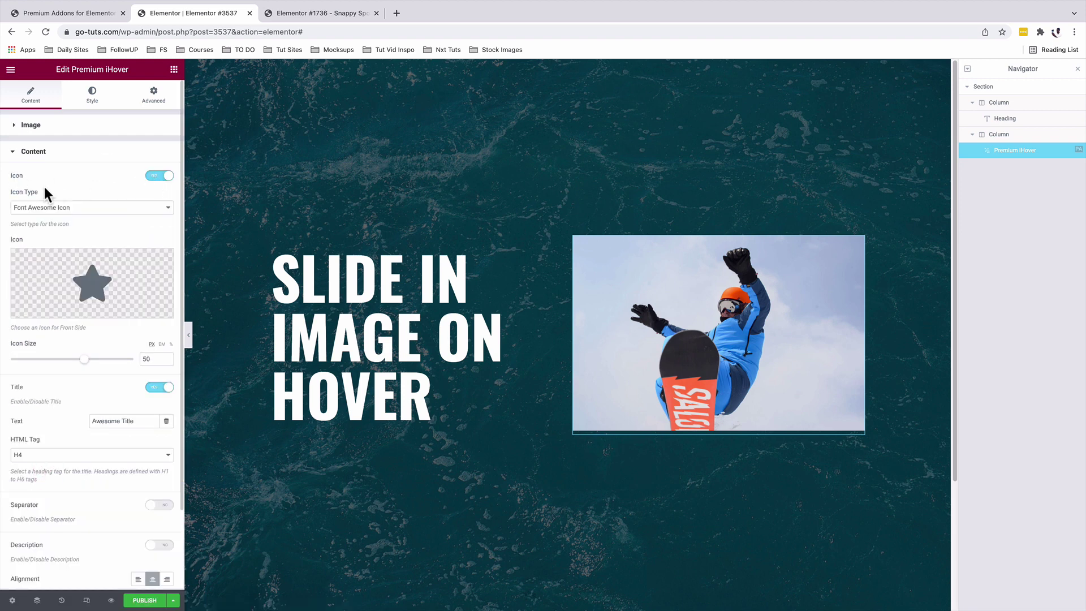
pyautogui.click(37, 212)
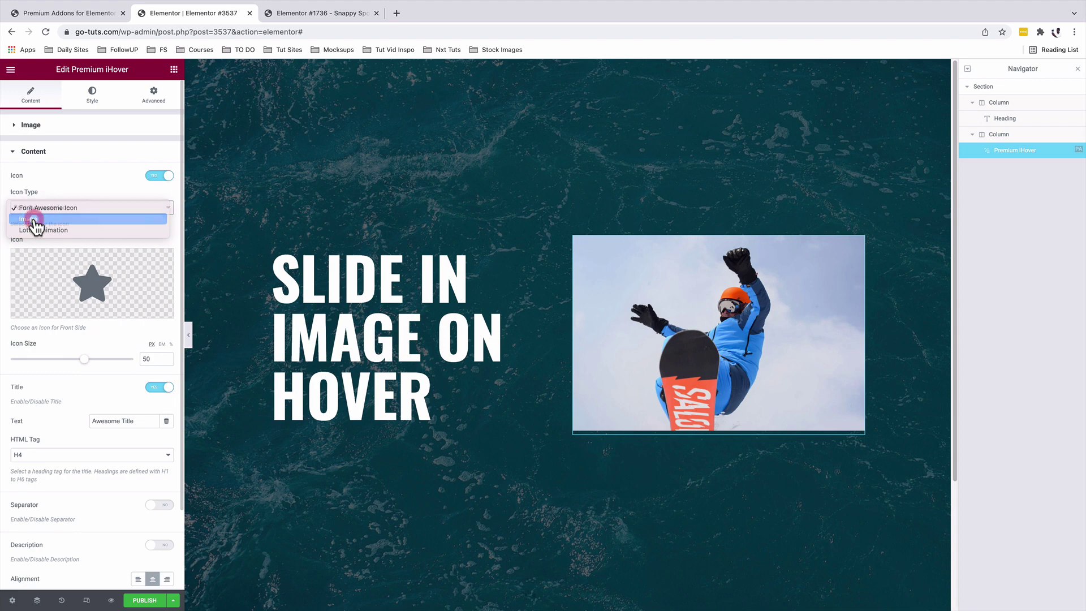
pyautogui.click(35, 220)
pyautogui.click(68, 282)
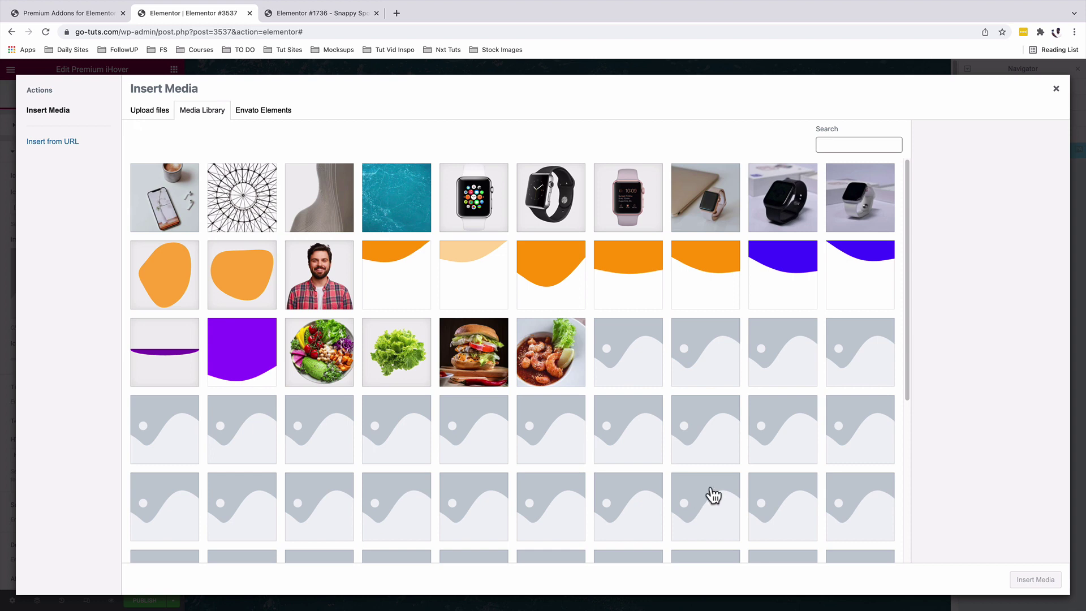
pyautogui.click(711, 494)
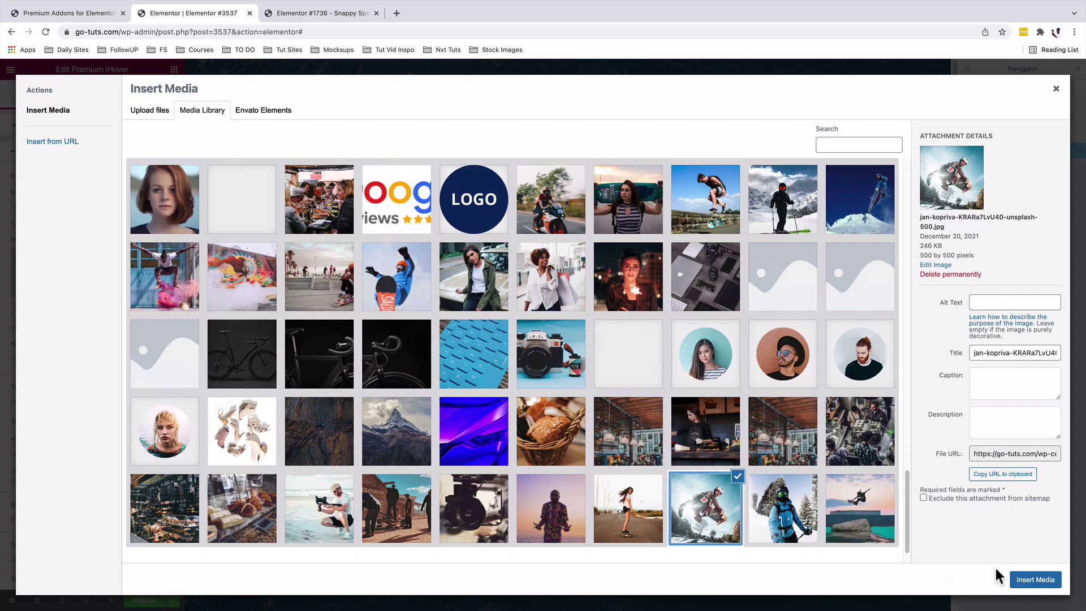
# Insert the skateboarder photo as the icon at 100% size and switch the title off
pyautogui.click(1036, 580)
pyautogui.moveTo(674, 409)
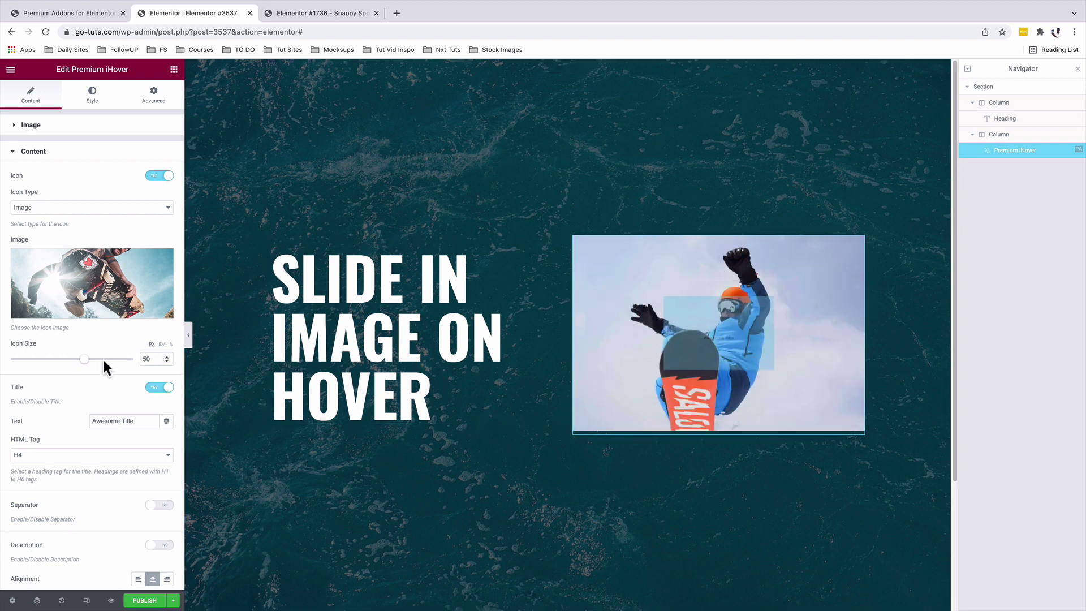
pyautogui.click(171, 345)
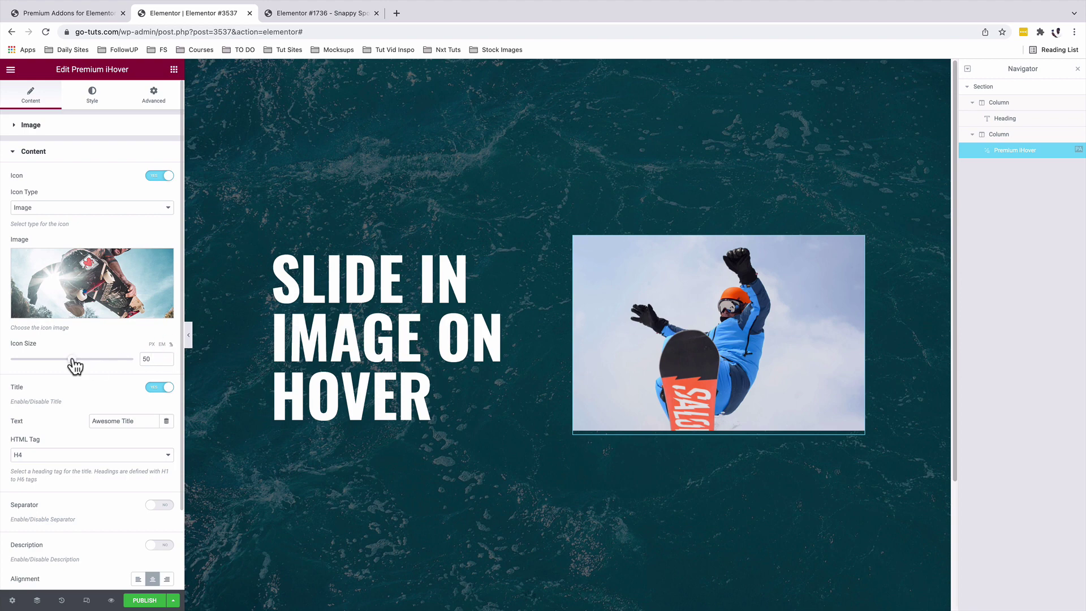
pyautogui.moveTo(72, 359); pyautogui.dragTo(161, 369)
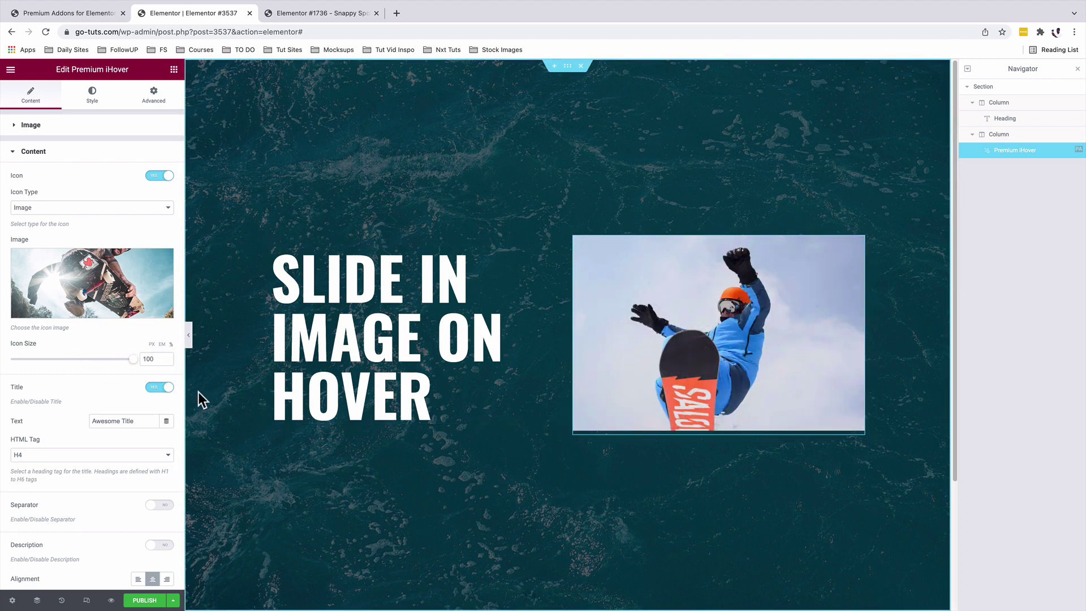
pyautogui.click(153, 389)
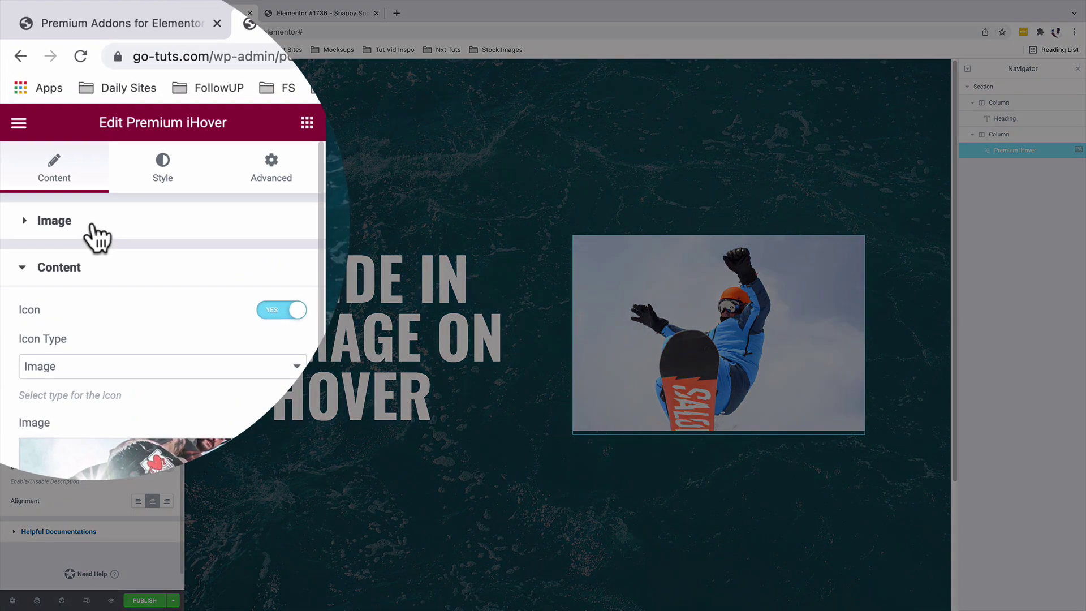
# Set the iHover Hover Effect to 'Slided In Image' and check it on the snowboarder photo
pyautogui.click(52, 124)
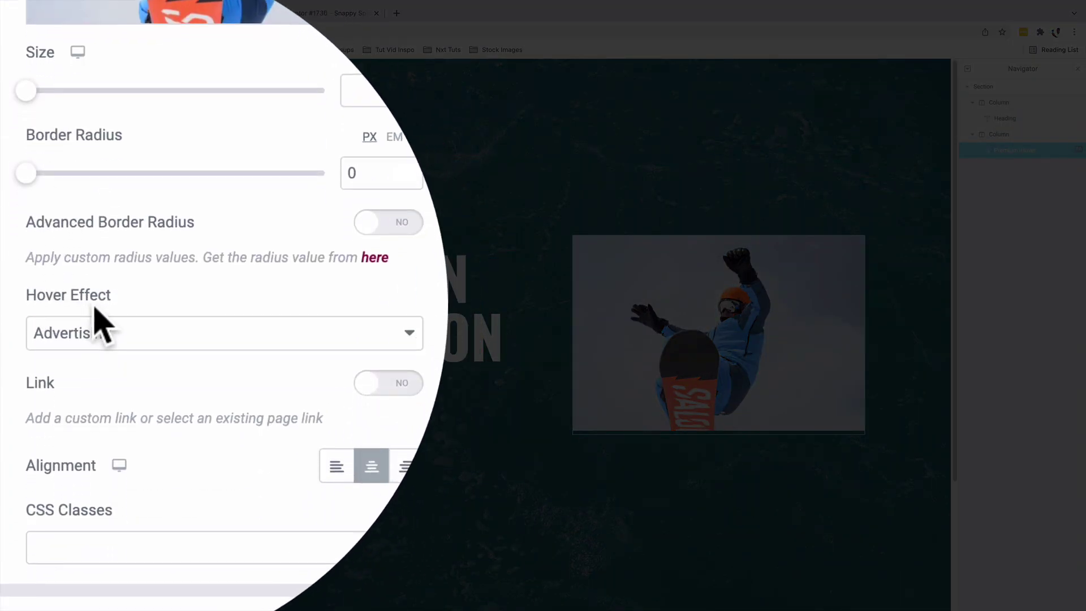
pyautogui.click(105, 317)
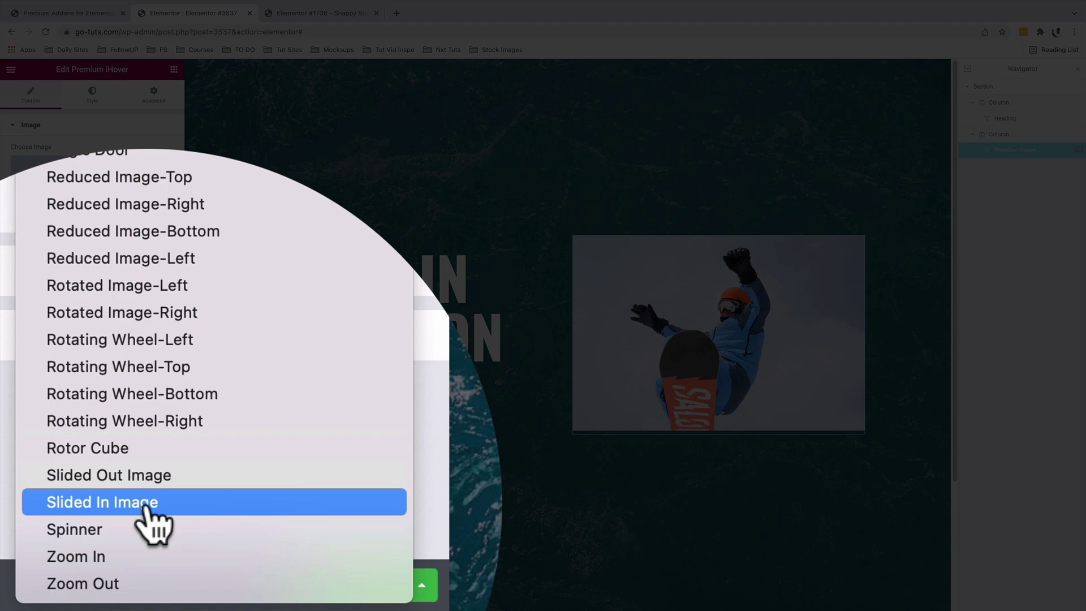
pyautogui.click(146, 505)
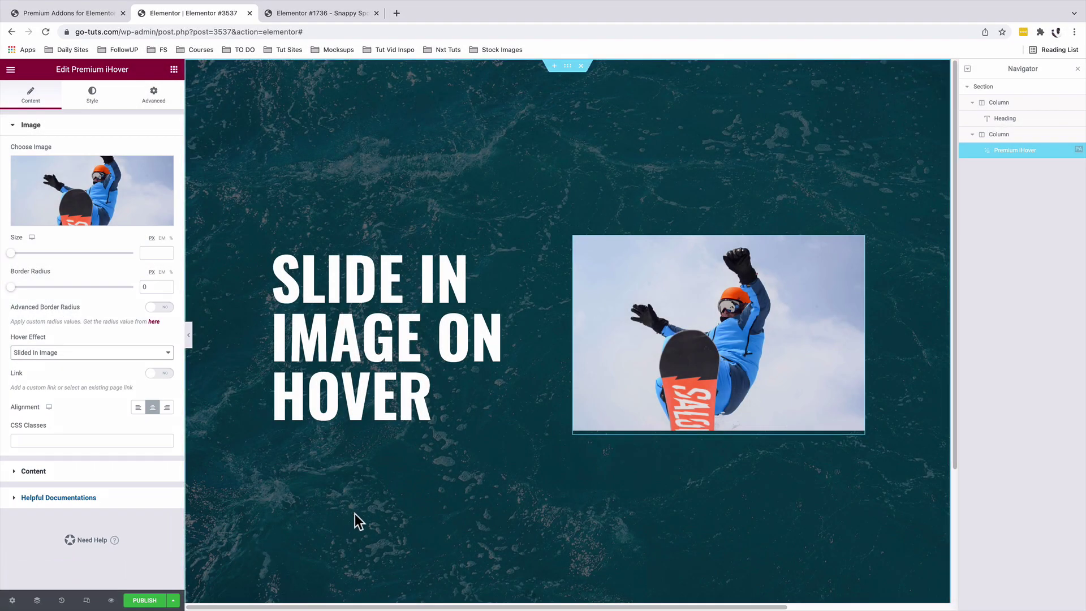
pyautogui.moveTo(606, 383)
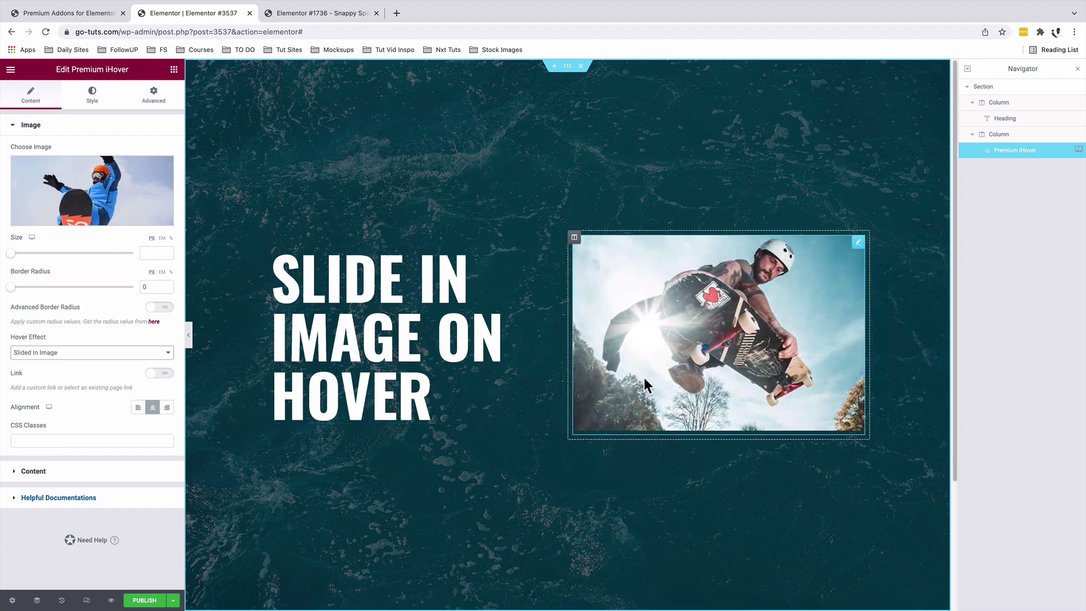
# Publish the page and open Preview Changes in a new tab
pyautogui.click(144, 601)
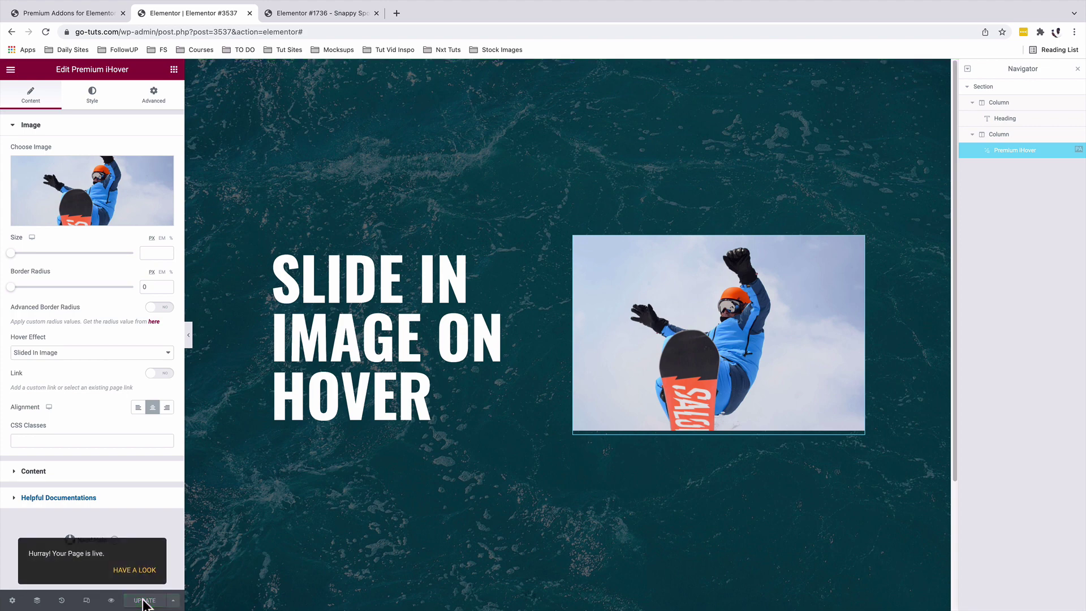
pyautogui.click(111, 600)
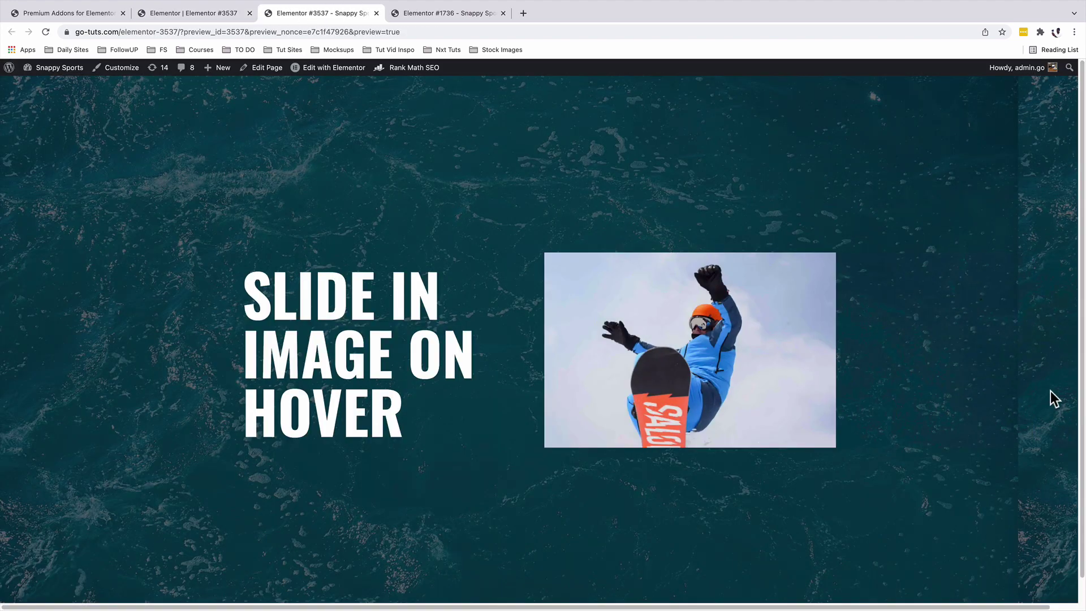
# Set the section's background image size to Cover
pyautogui.click(179, 15)
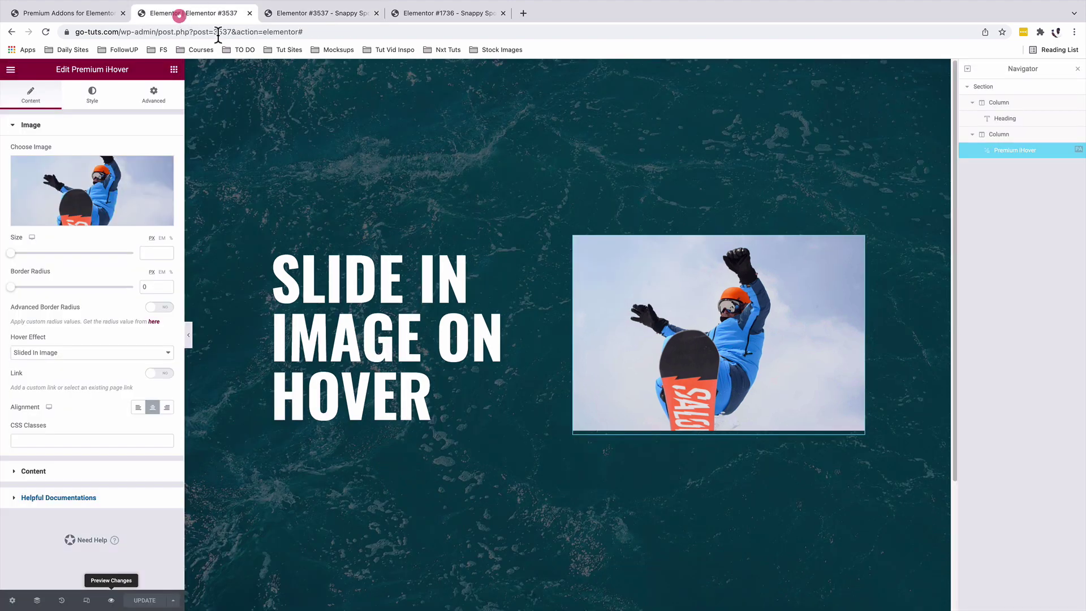
pyautogui.click(566, 68)
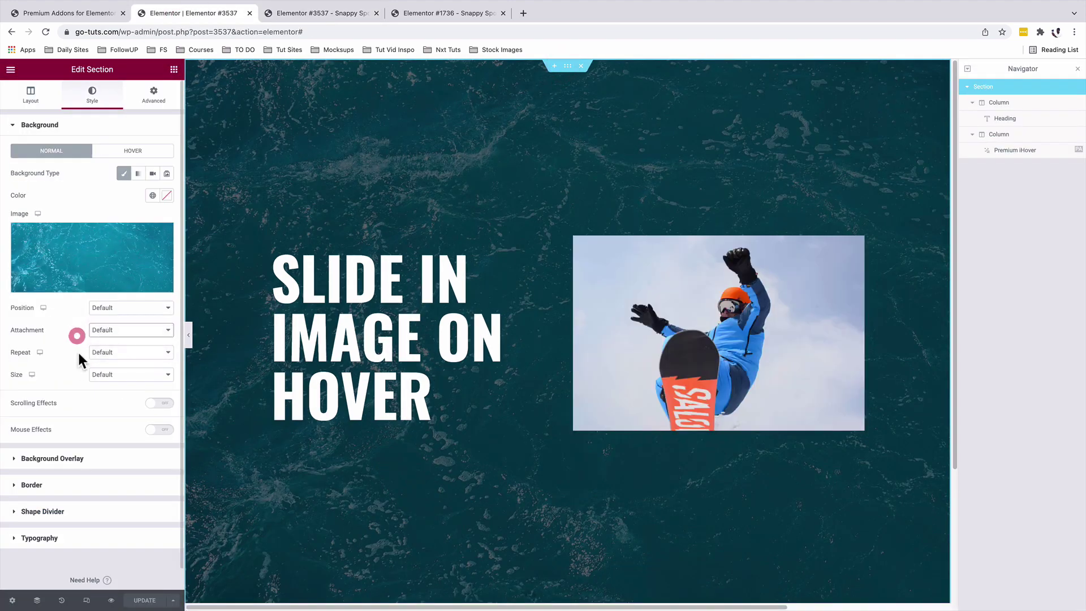
pyautogui.click(116, 374)
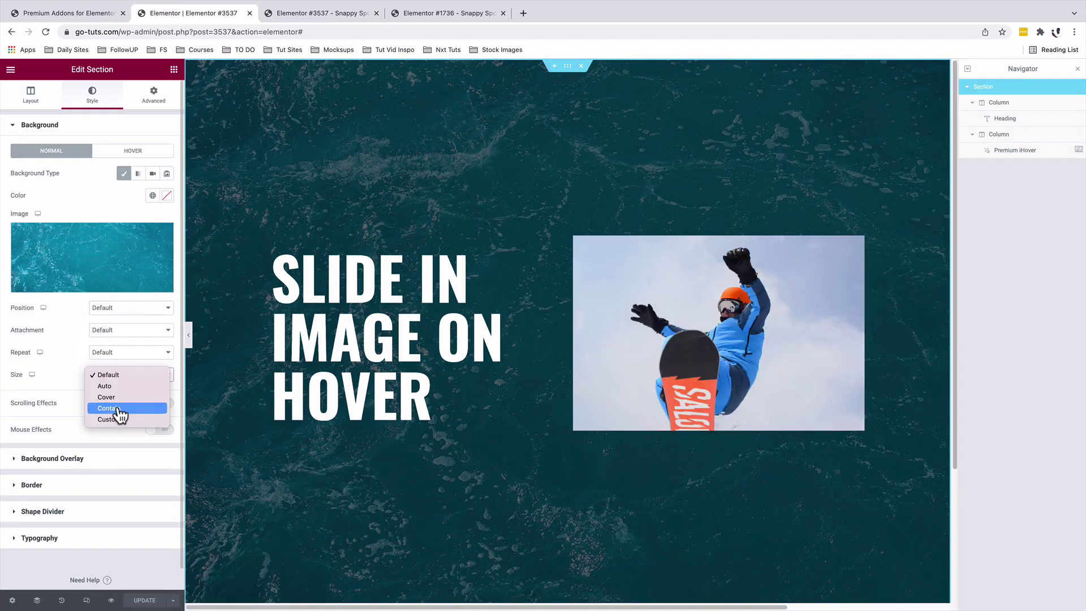
pyautogui.click(119, 399)
# Preview the changes, test the slide-in effect on the image, then return to the editor
pyautogui.click(111, 601)
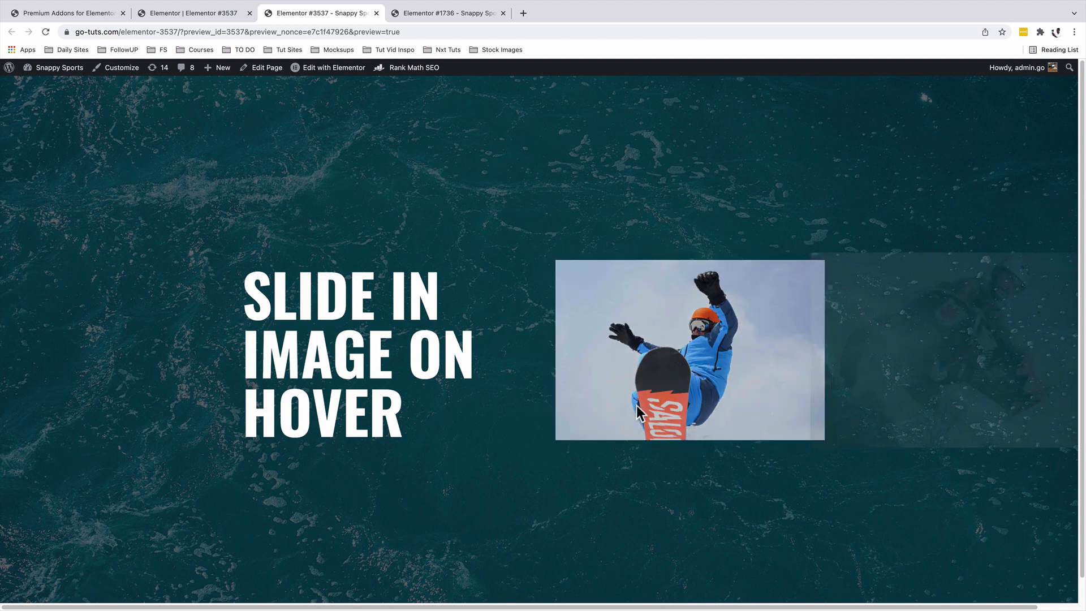
pyautogui.moveTo(639, 408)
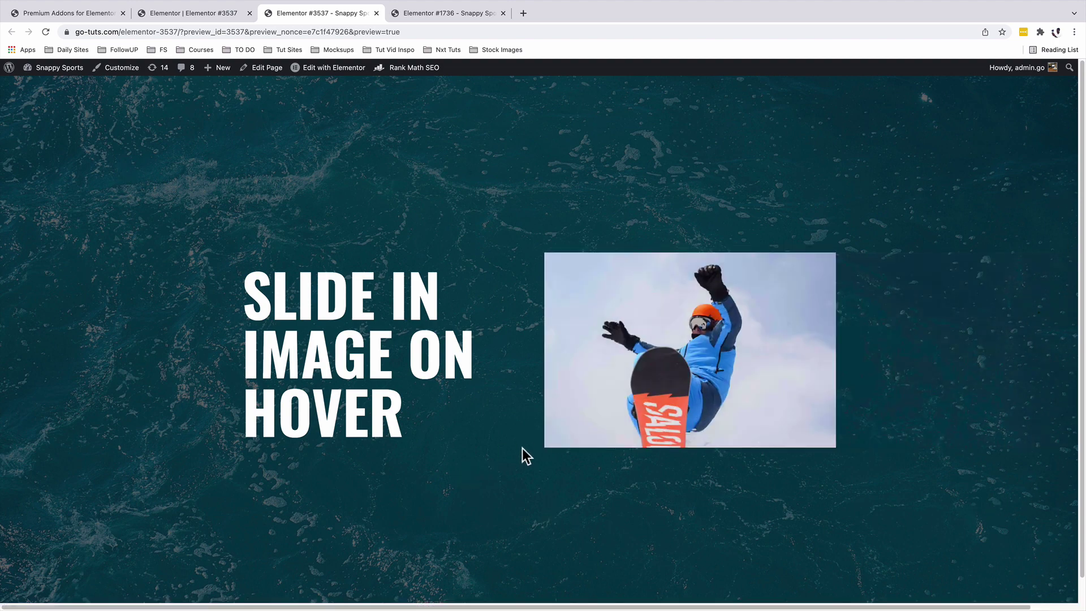
pyautogui.moveTo(589, 417)
pyautogui.moveTo(601, 399)
pyautogui.click(208, 14)
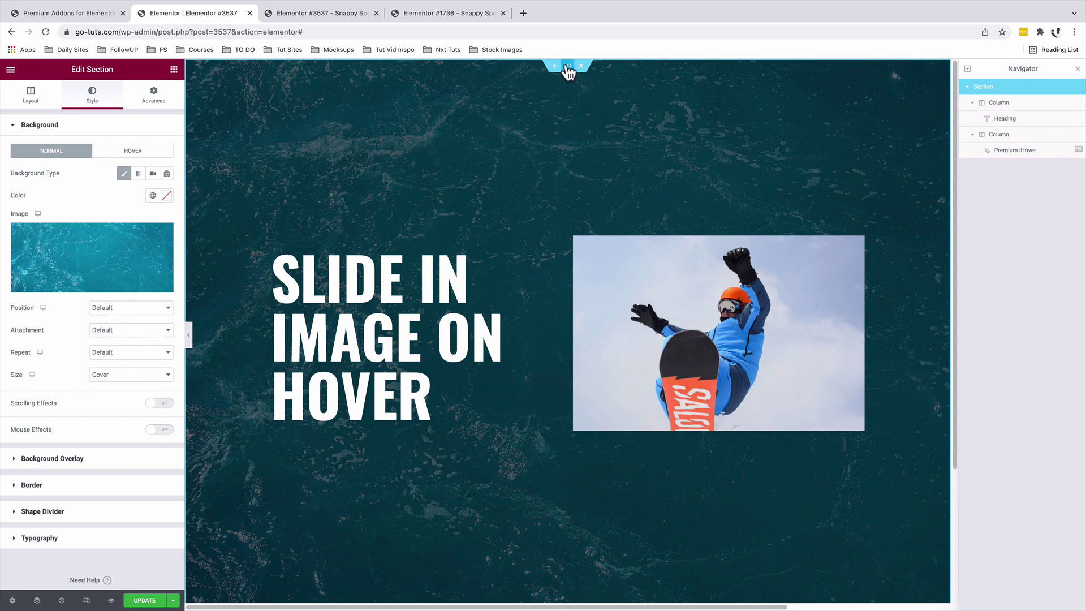
# In tablet view, shrink the heading font to three lines and give it 20 px left padding
pyautogui.click(87, 601)
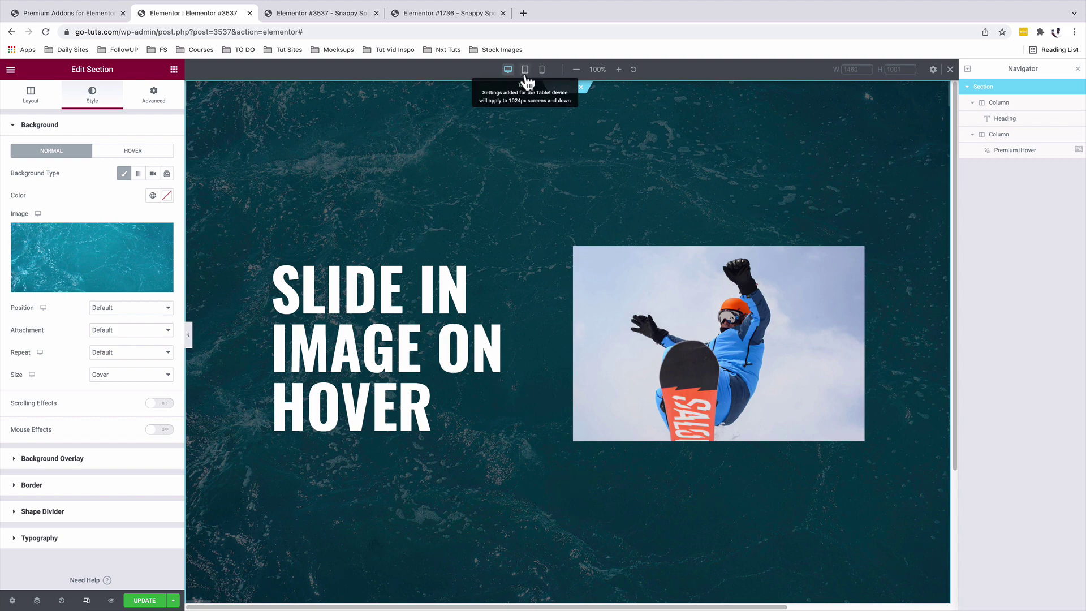
pyautogui.click(525, 70)
pyautogui.click(560, 205)
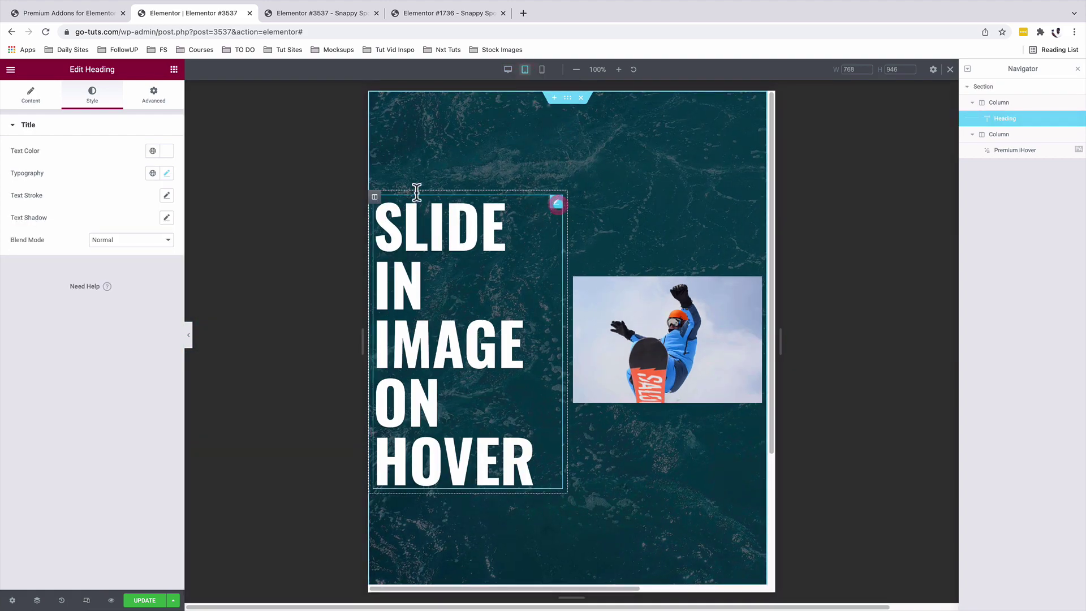
pyautogui.click(166, 173)
pyautogui.moveTo(86, 258); pyautogui.dragTo(67, 259)
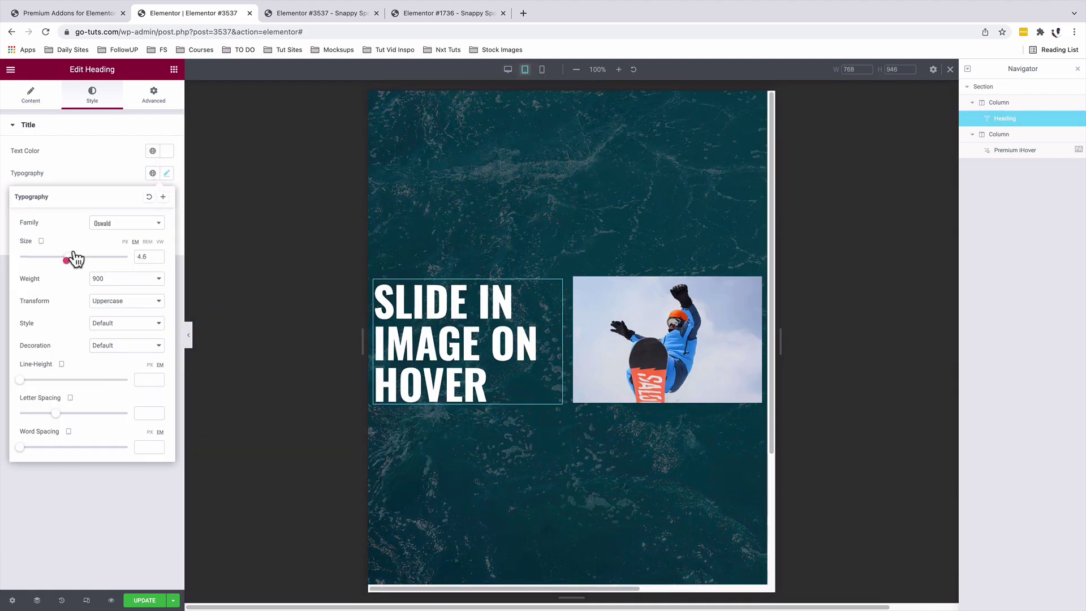
pyautogui.click(154, 100)
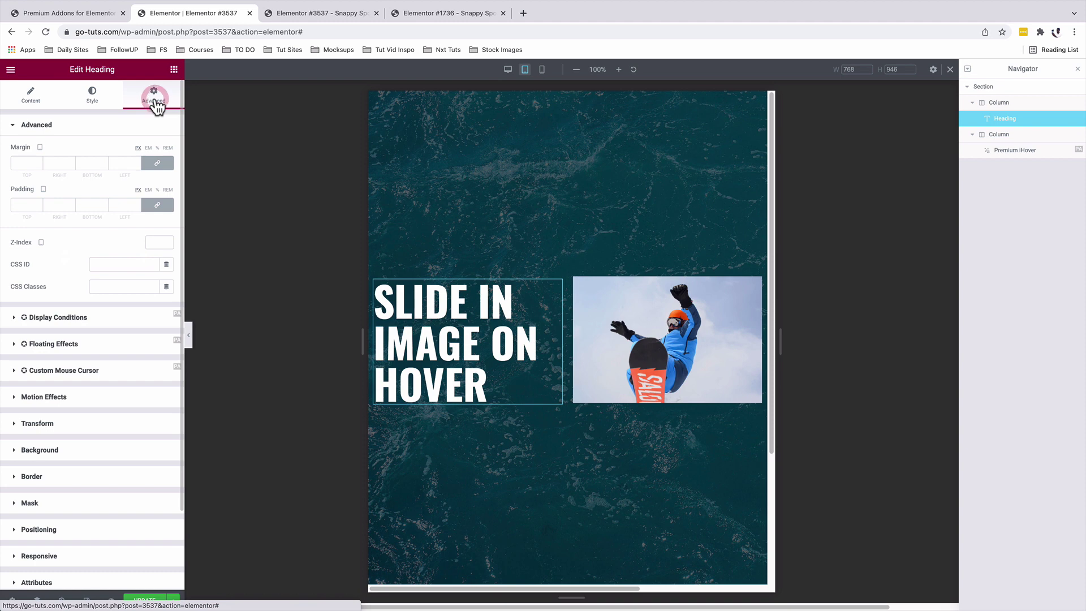
pyautogui.click(157, 205)
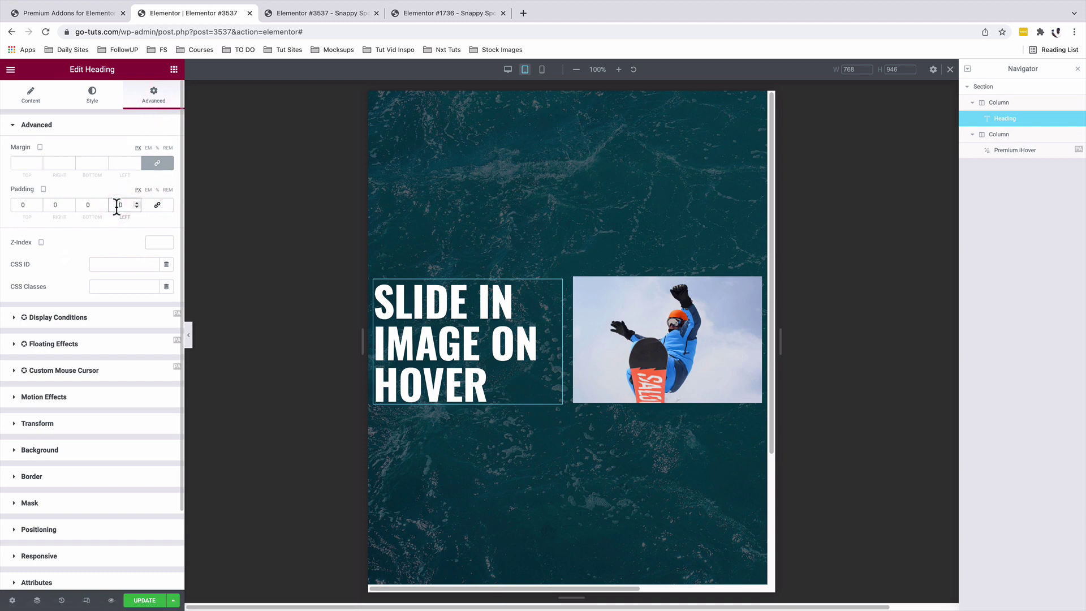
pyautogui.write('2')
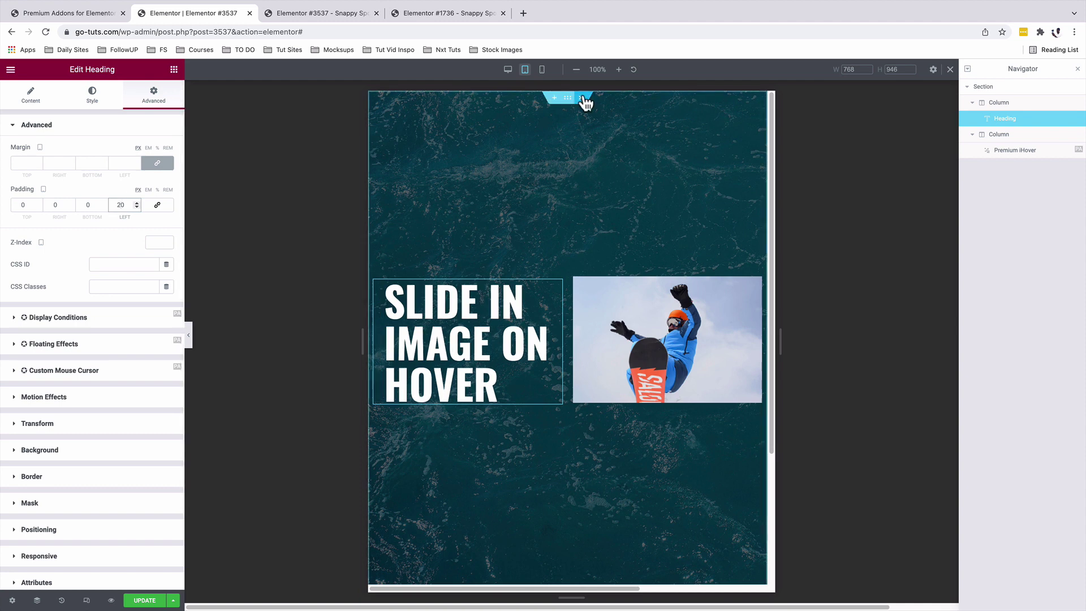
# Reduce the section's tablet minimum height to 50
pyautogui.click(568, 97)
pyautogui.click(92, 95)
pyautogui.click(35, 102)
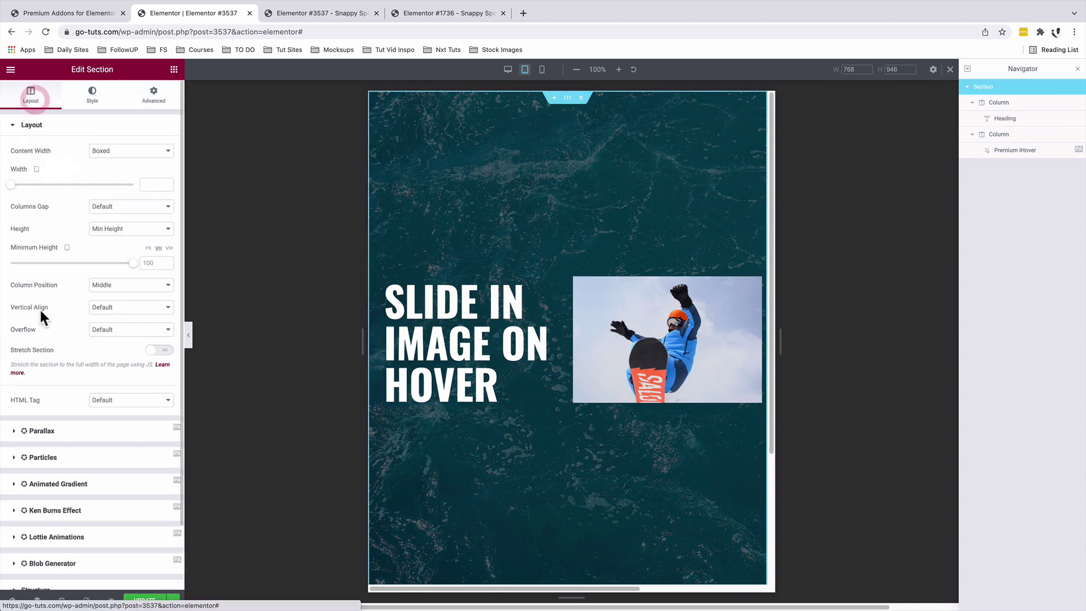
pyautogui.moveTo(133, 270); pyautogui.dragTo(72, 272)
pyautogui.click(147, 263)
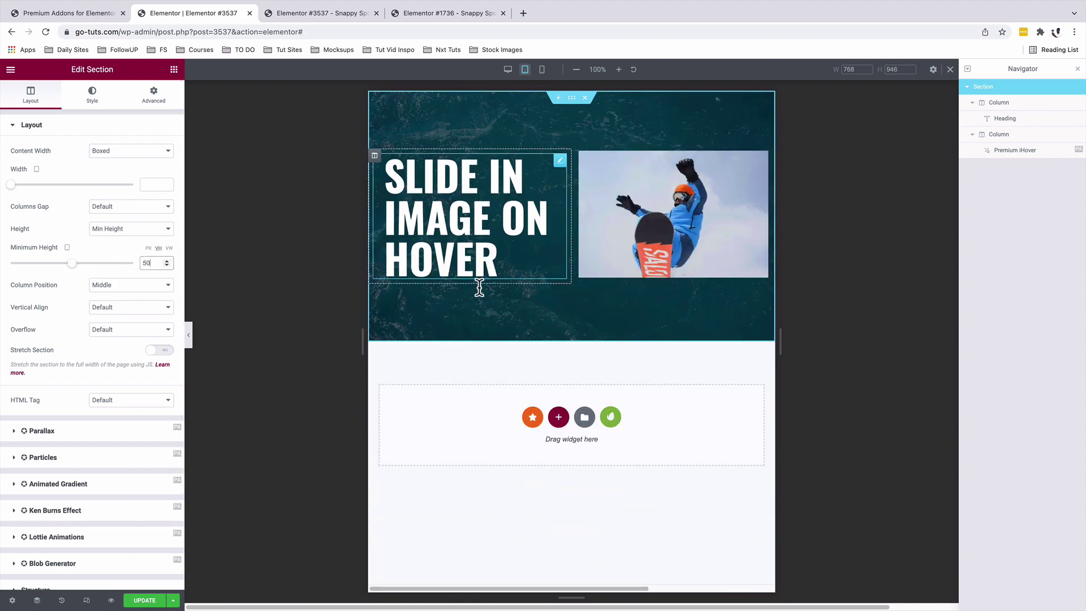
pyautogui.moveTo(619, 245)
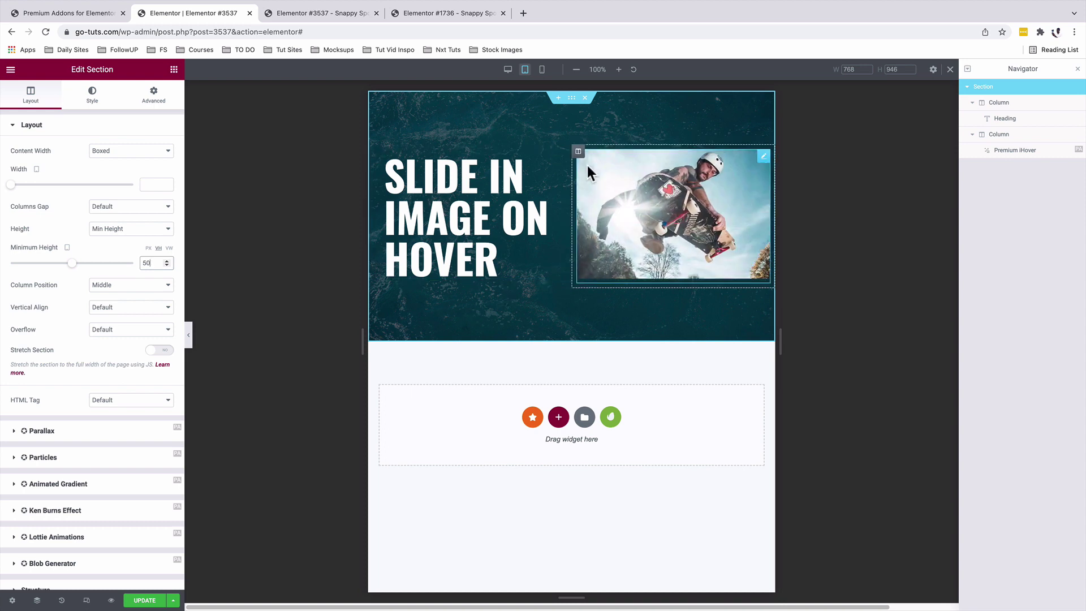
# In mobile view, shrink the heading font size to 2.9 em
pyautogui.click(543, 70)
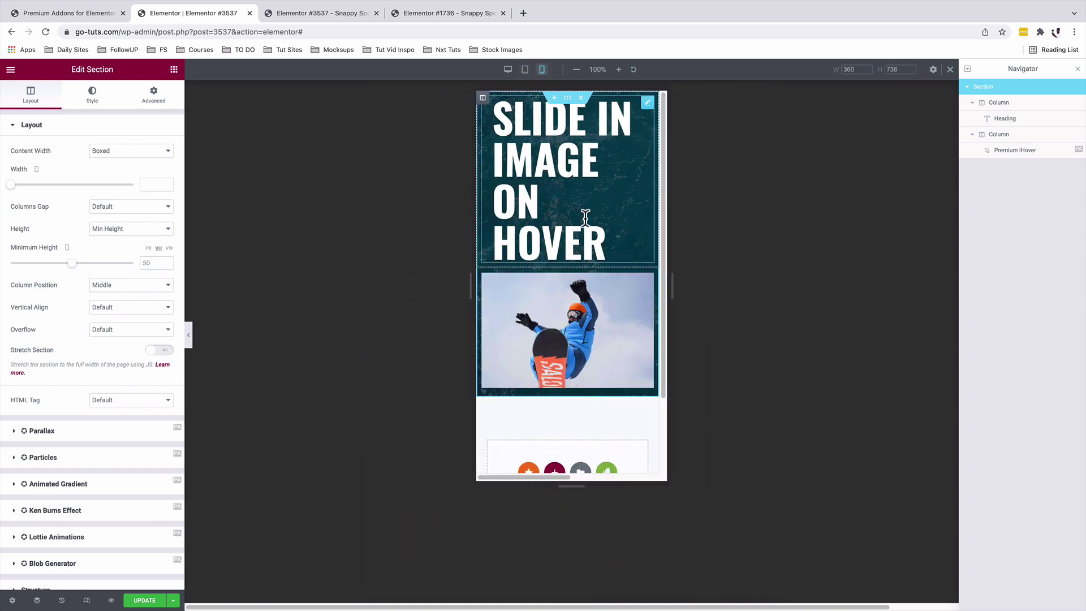
pyautogui.click(648, 106)
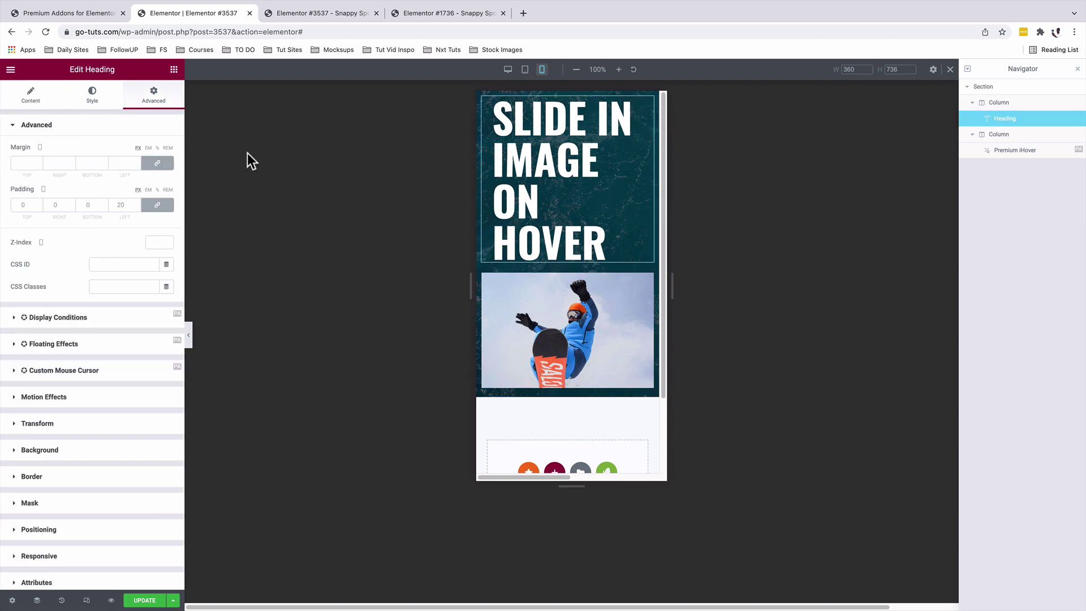
pyautogui.click(92, 95)
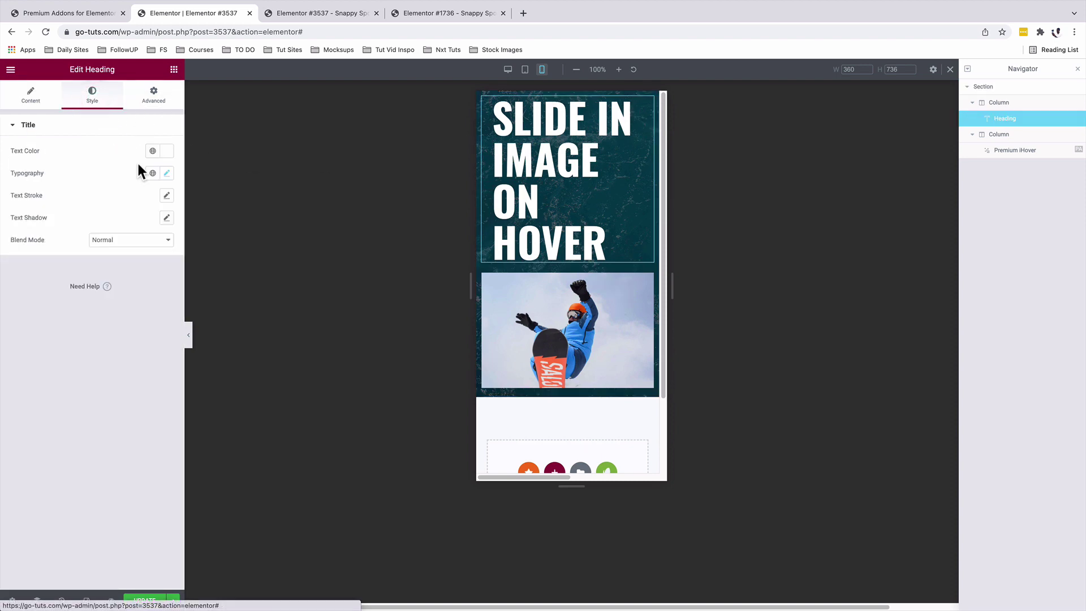
pyautogui.click(166, 174)
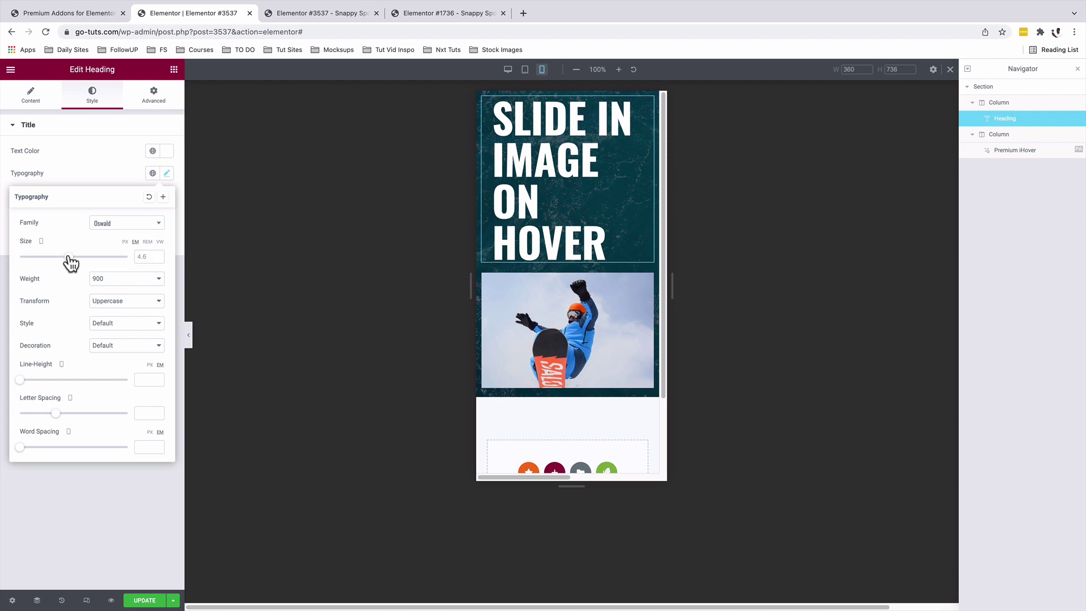
pyautogui.moveTo(70, 262); pyautogui.dragTo(51, 262)
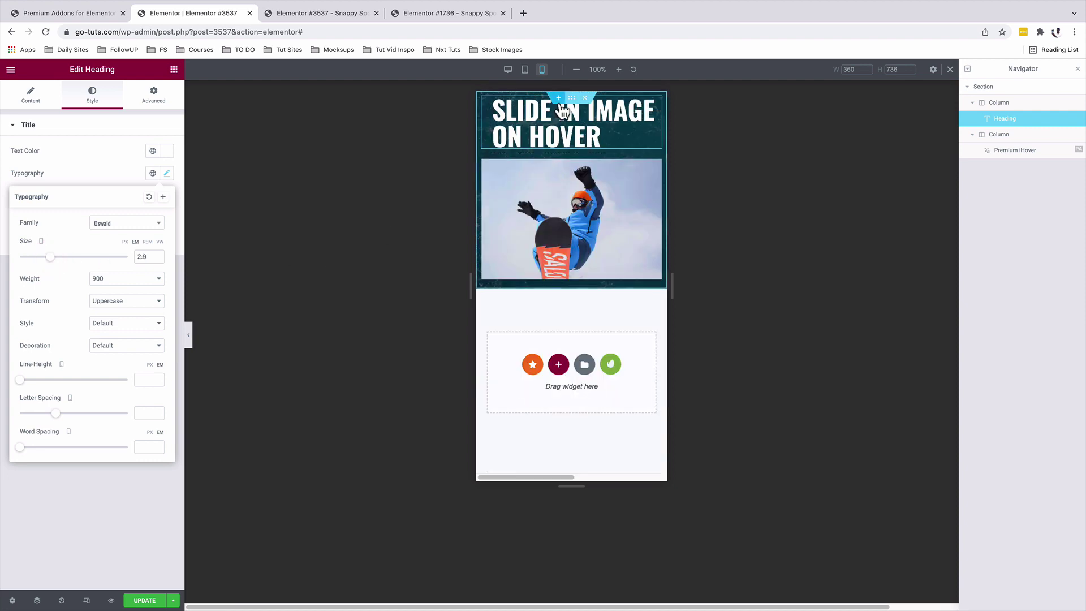
# Give the section 20 px padding on all sides for mobile
pyautogui.click(569, 101)
pyautogui.click(154, 94)
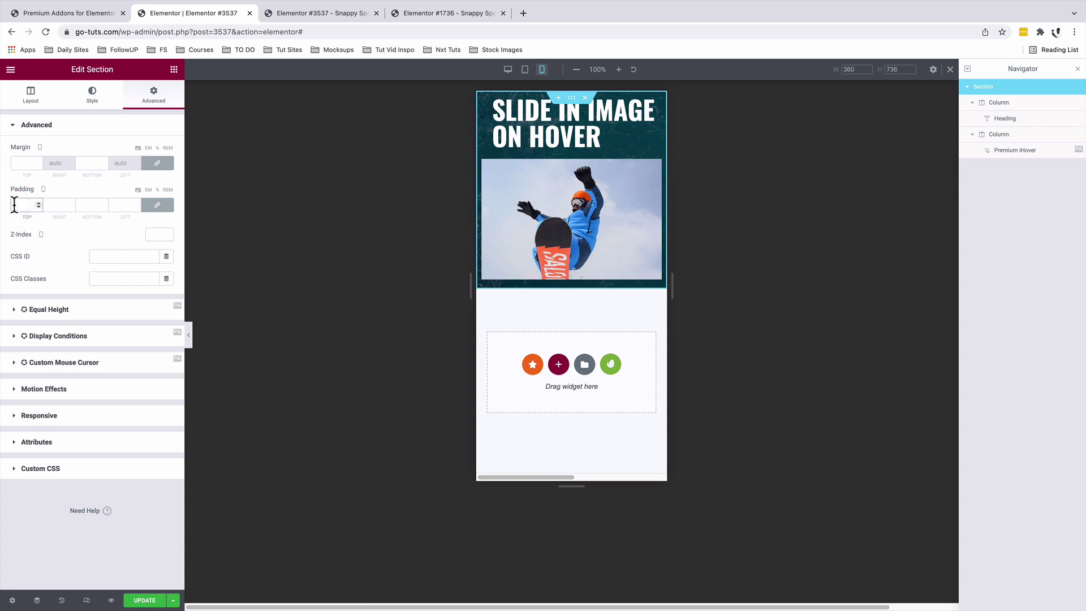
pyautogui.write('20')
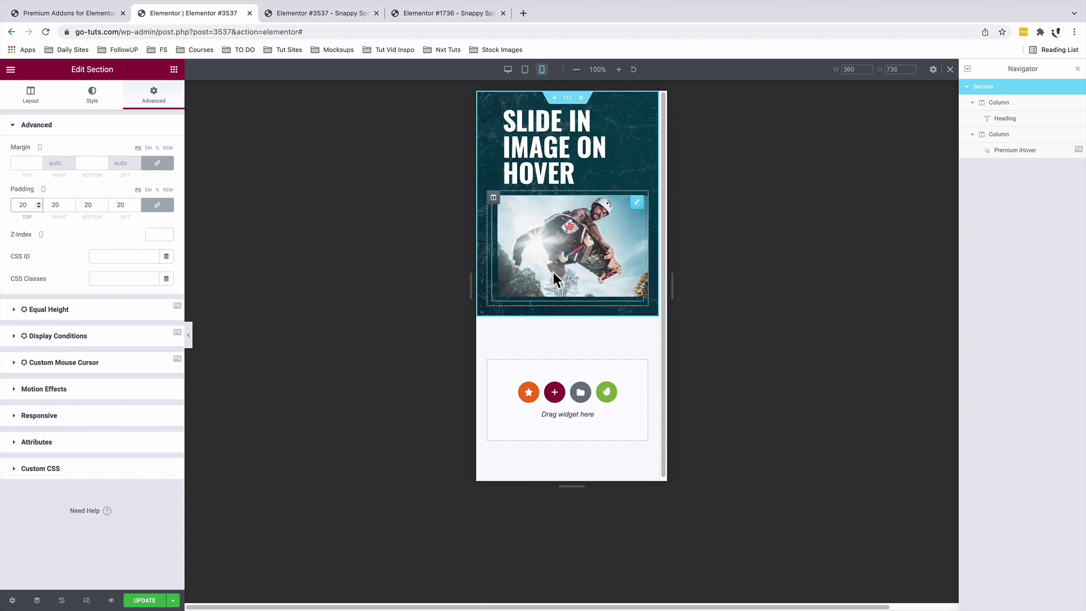
# Save the changes with Update and switch to the preview browser tab with Ctrl+Tab
pyautogui.click(148, 600)
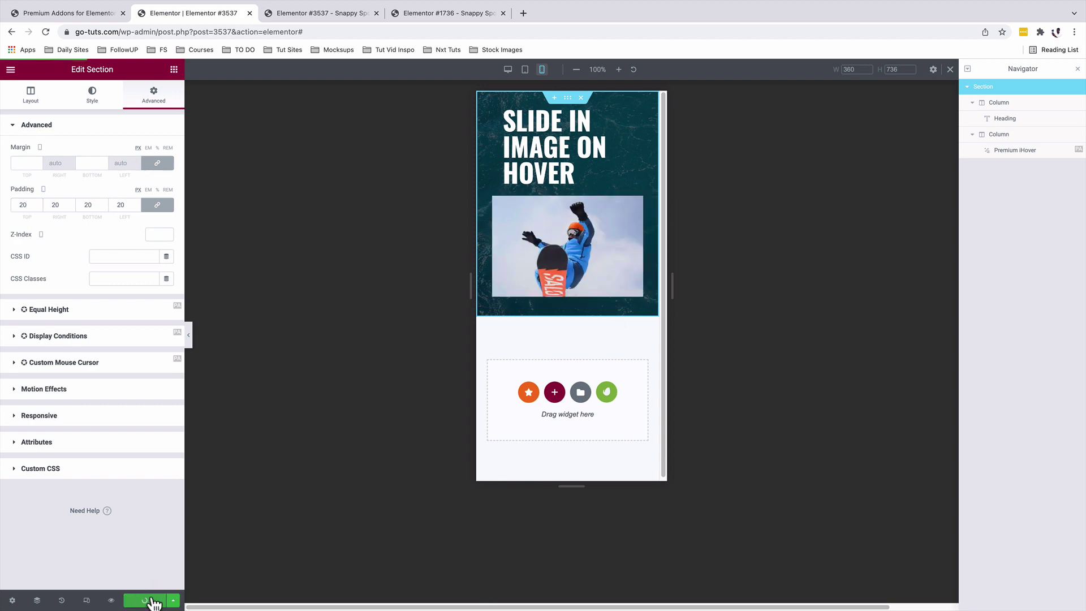
pyautogui.hotkey('ctrl', 'Tab')
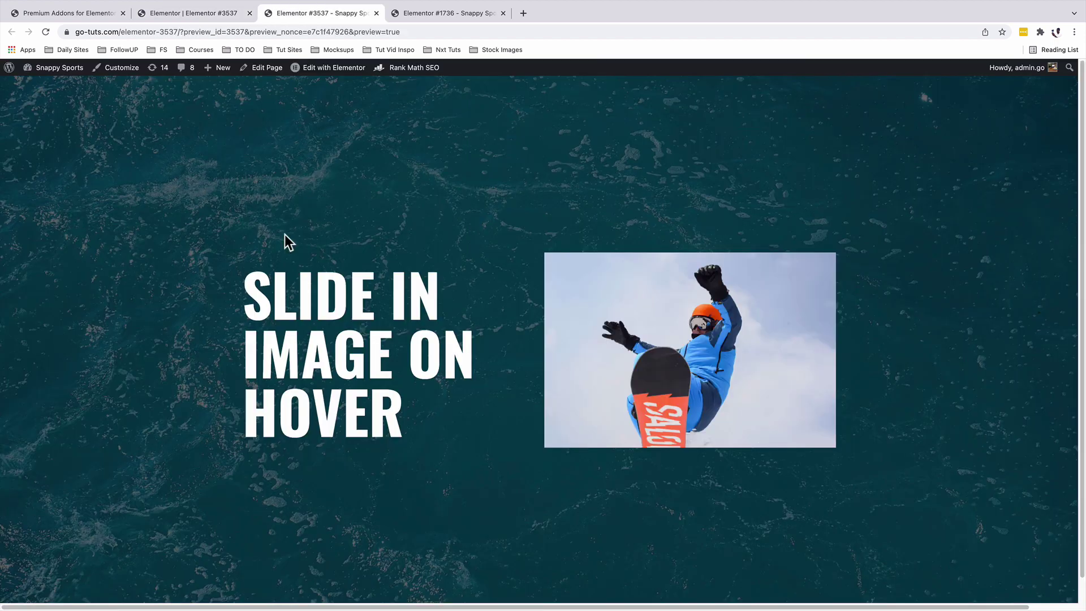